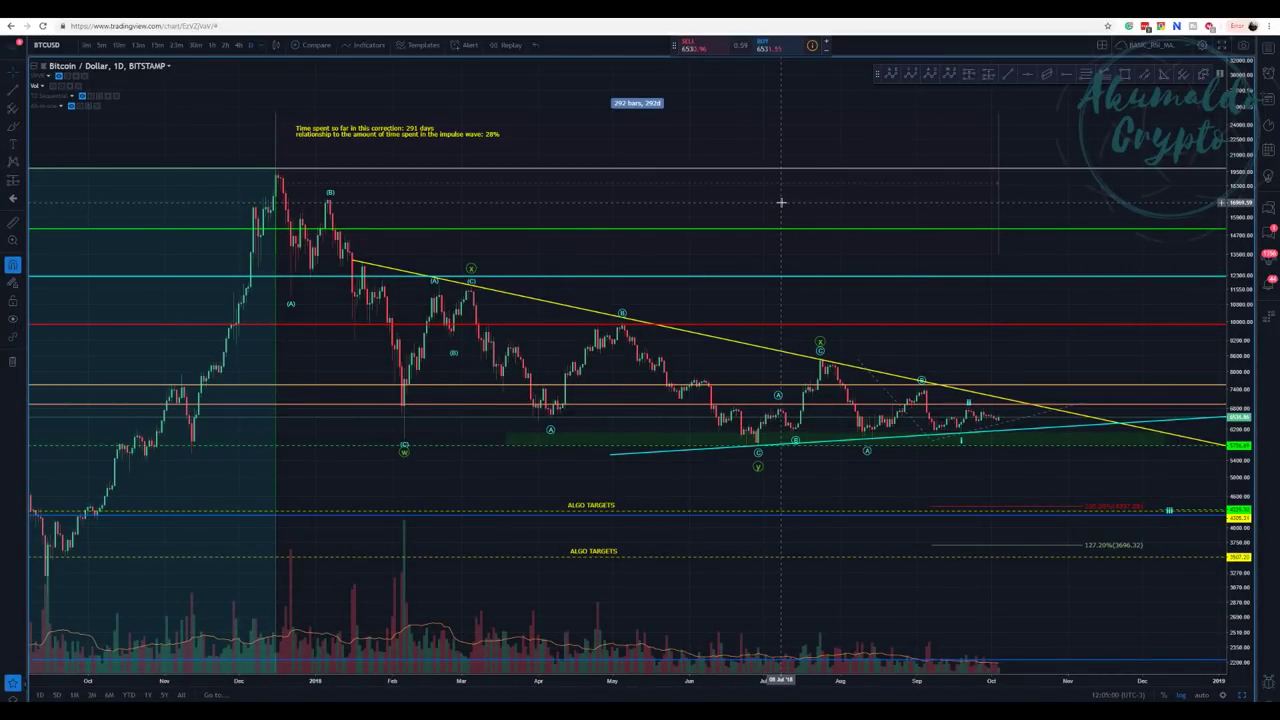
# Update the yellow note above the chart so the time spent in the correction reads 292 days
pyautogui.scroll(-4, 781, 202)
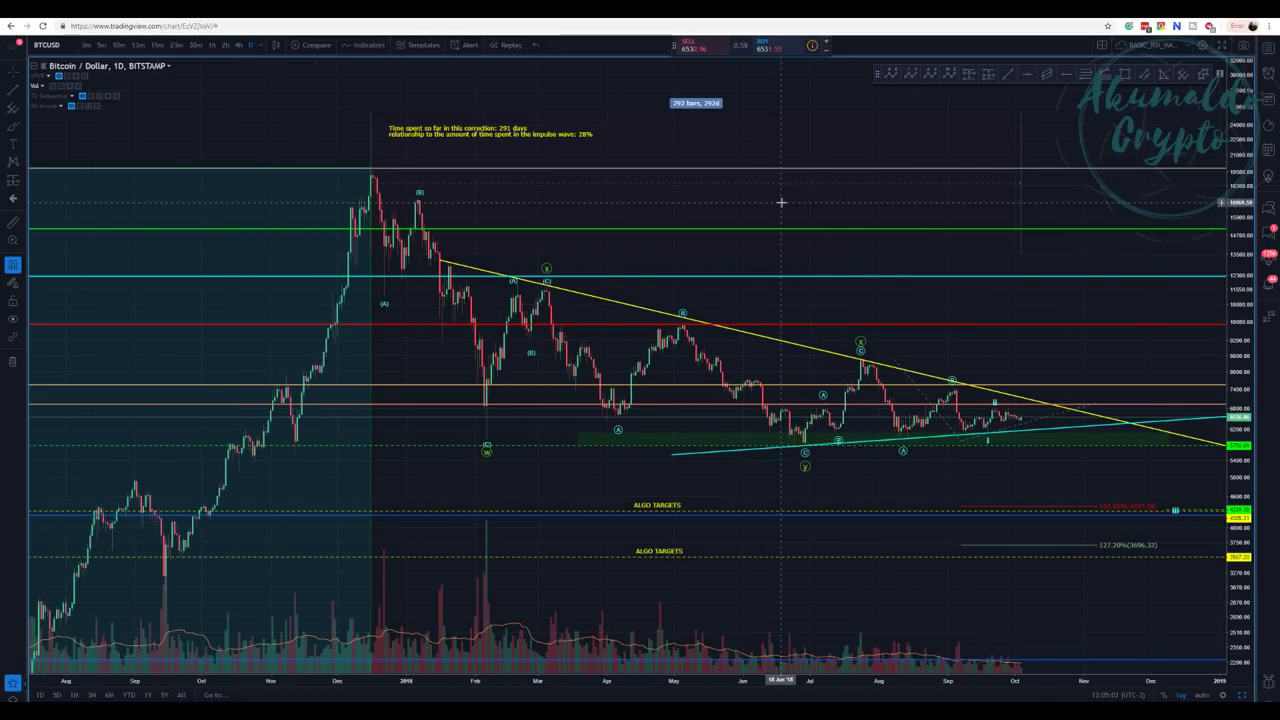
pyautogui.moveTo(1150, 112); pyautogui.dragTo(981, 120)
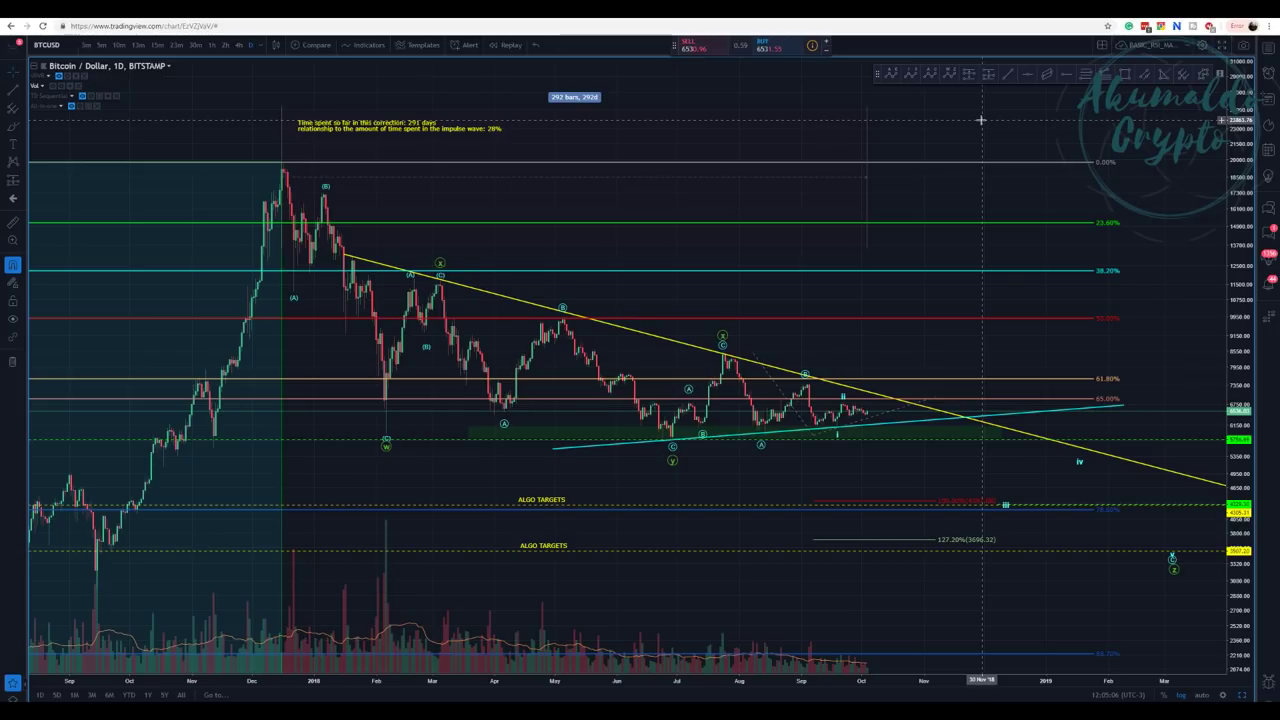
pyautogui.scroll(1, 981, 120)
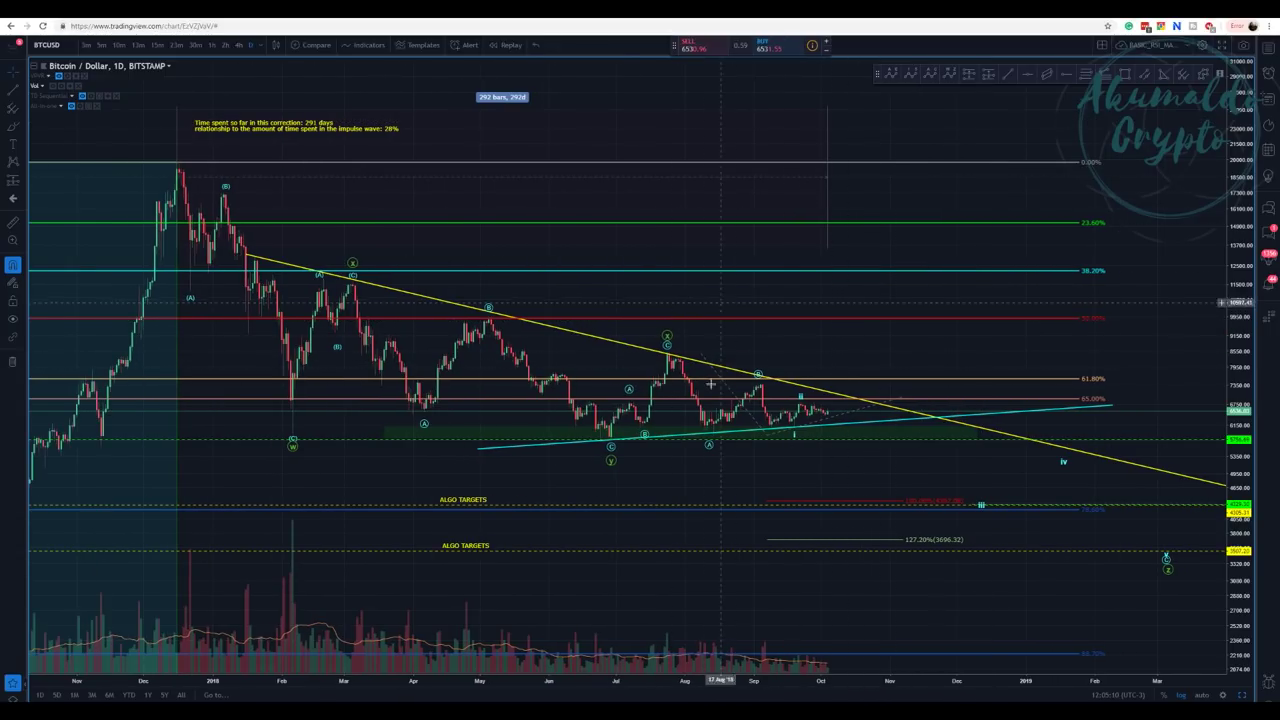
pyautogui.scroll(-2, 854, 337)
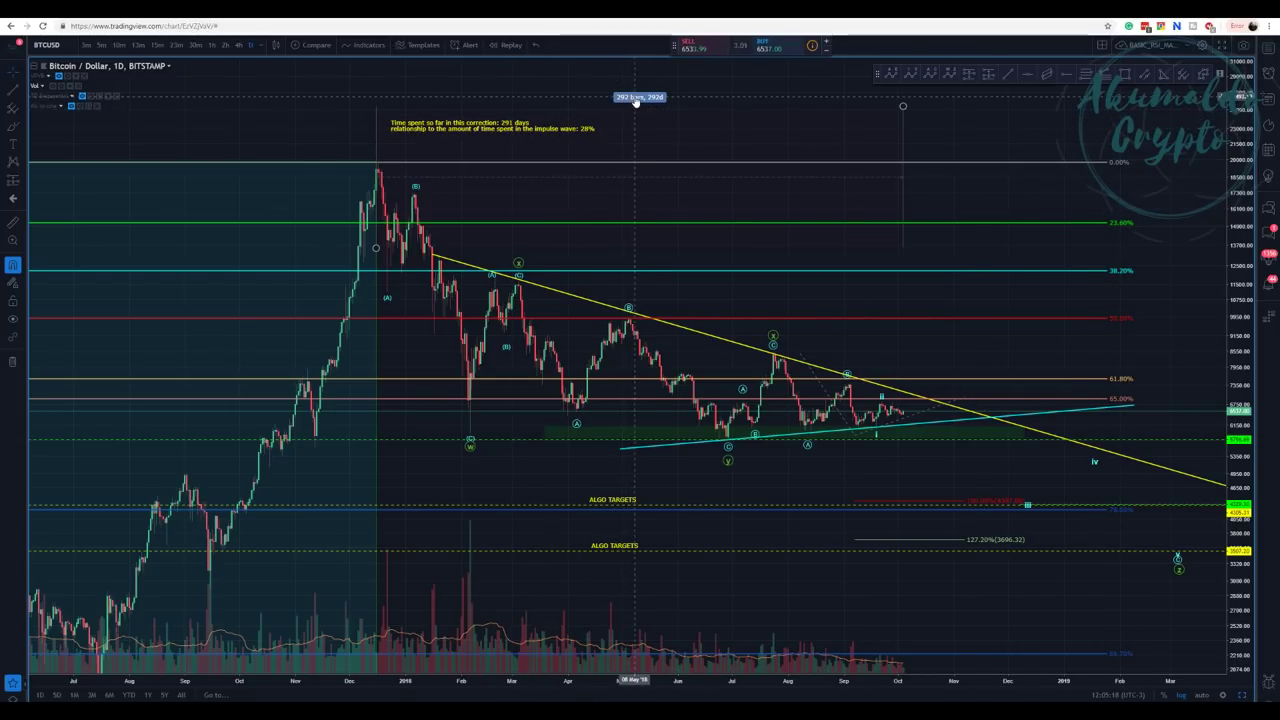
pyautogui.doubleClick(492, 130)
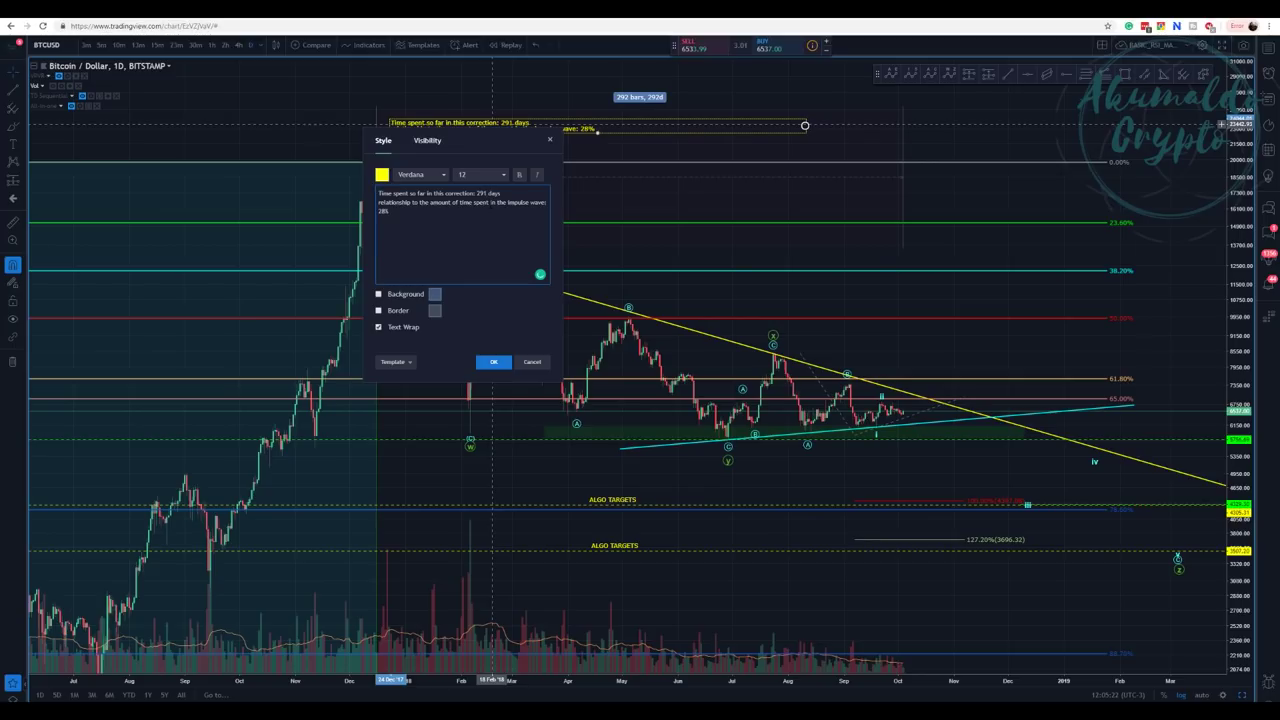
pyautogui.click(493, 362)
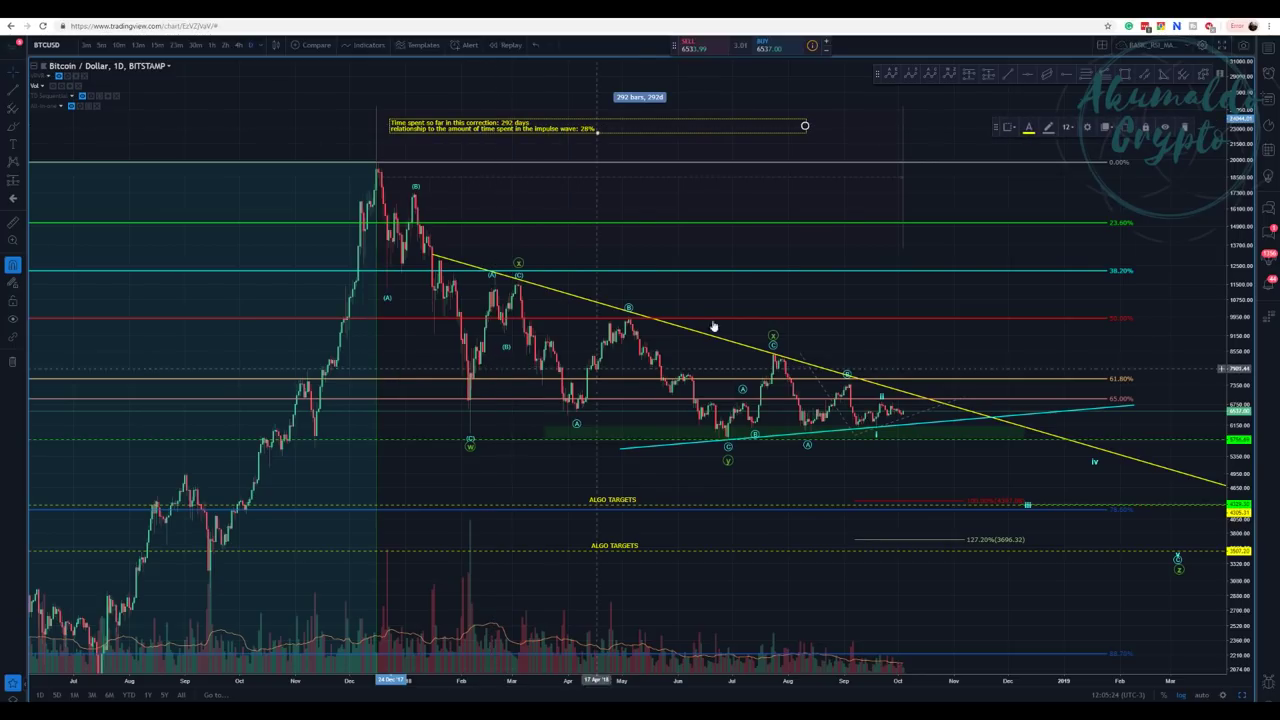
# Select the green w-x-y-x-z wave count to review it from the December 2017 peak to the projected z low
pyautogui.moveTo(937, 133); pyautogui.dragTo(836, 124)
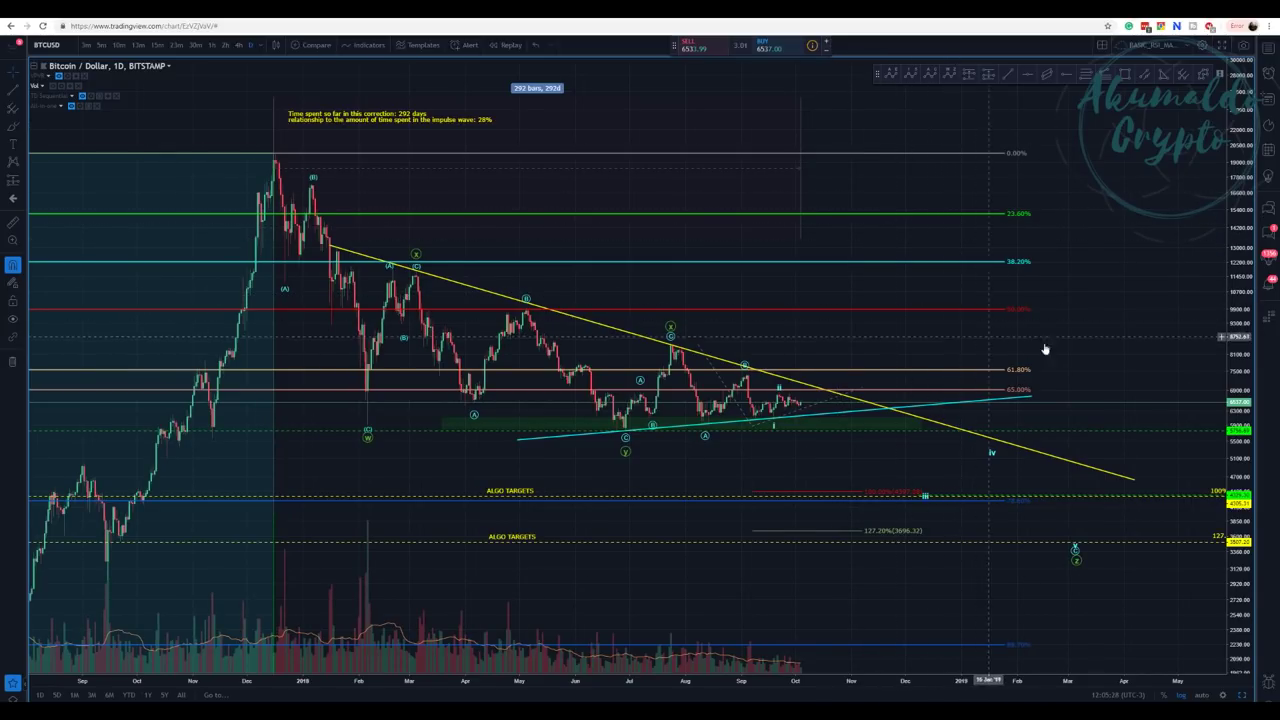
pyautogui.click(1075, 556)
pyautogui.moveTo(1076, 556); pyautogui.dragTo(1078, 557)
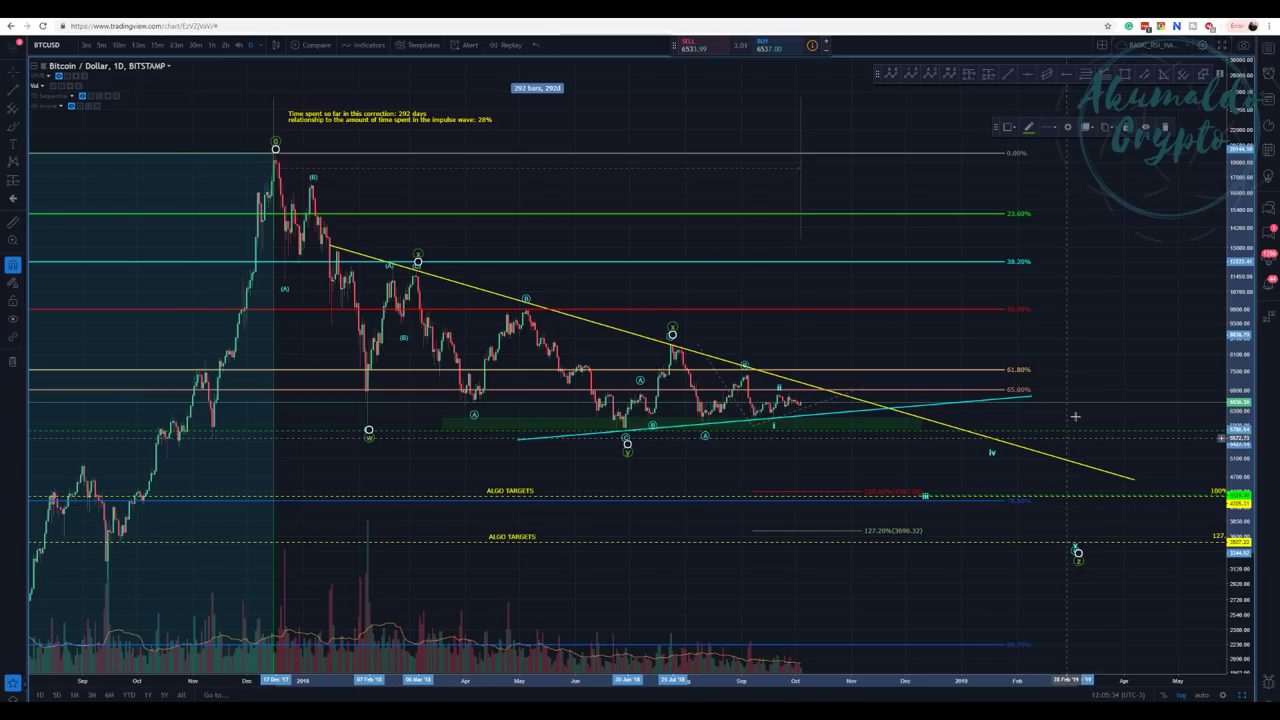
pyautogui.click(1071, 551)
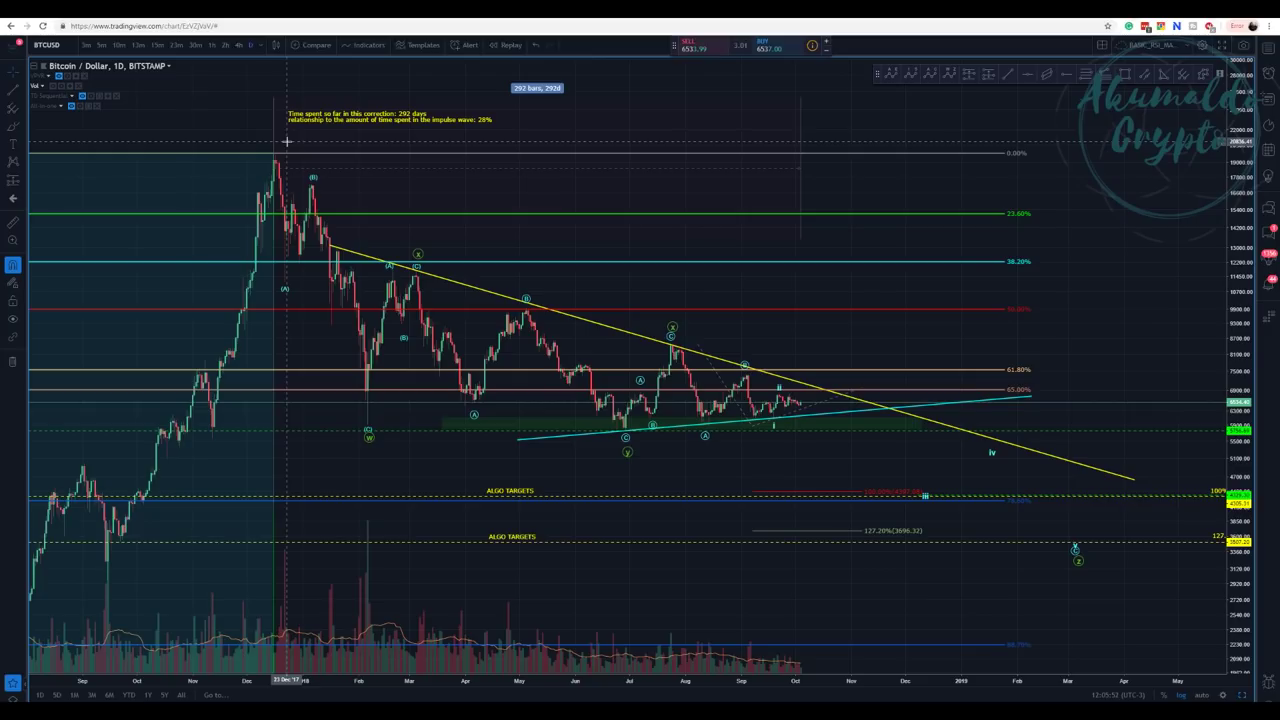
# Show the TD Sequential indicator on the daily BTCUSD chart
pyautogui.moveTo(86, 97)
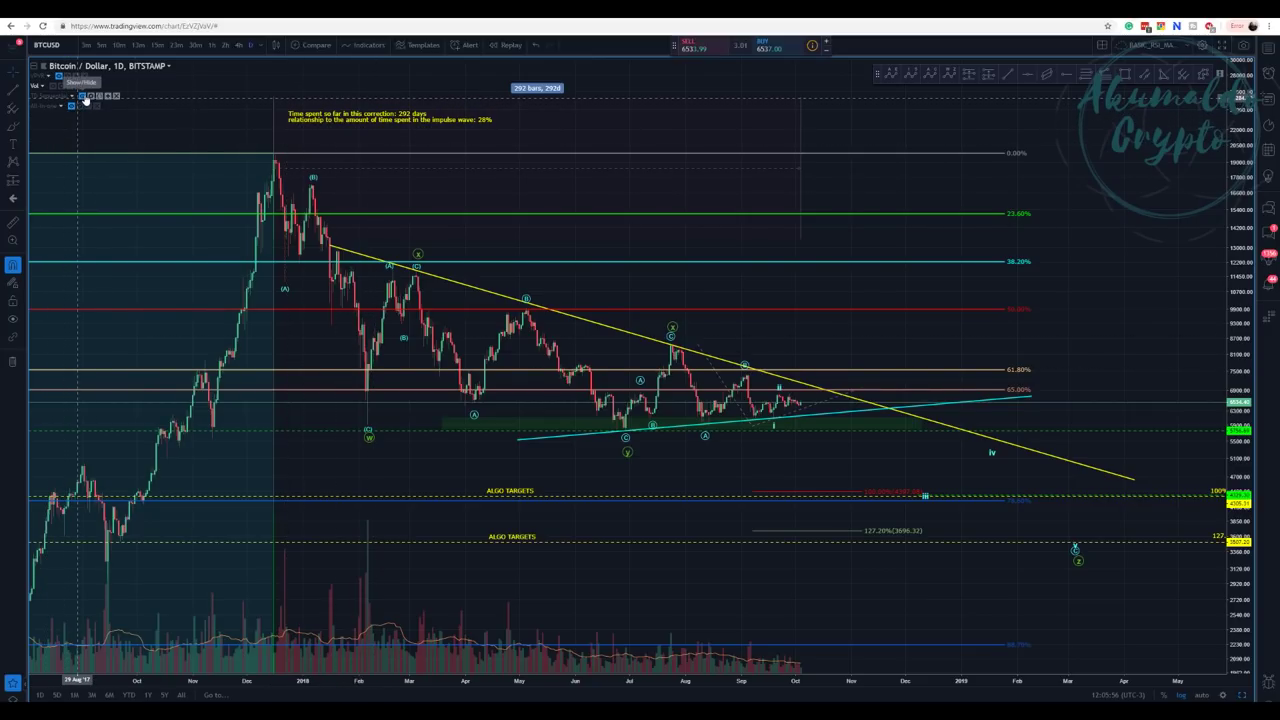
pyautogui.scroll(4, 683, 302)
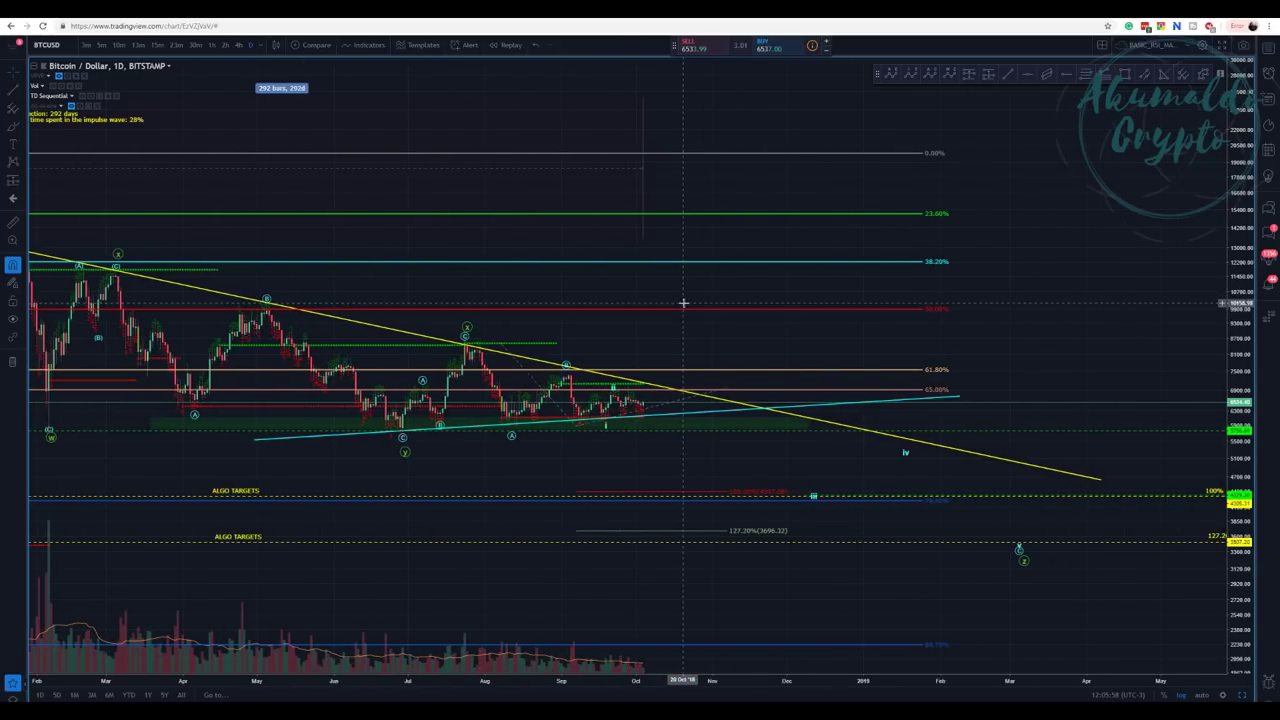
pyautogui.scroll(-5, 686, 314)
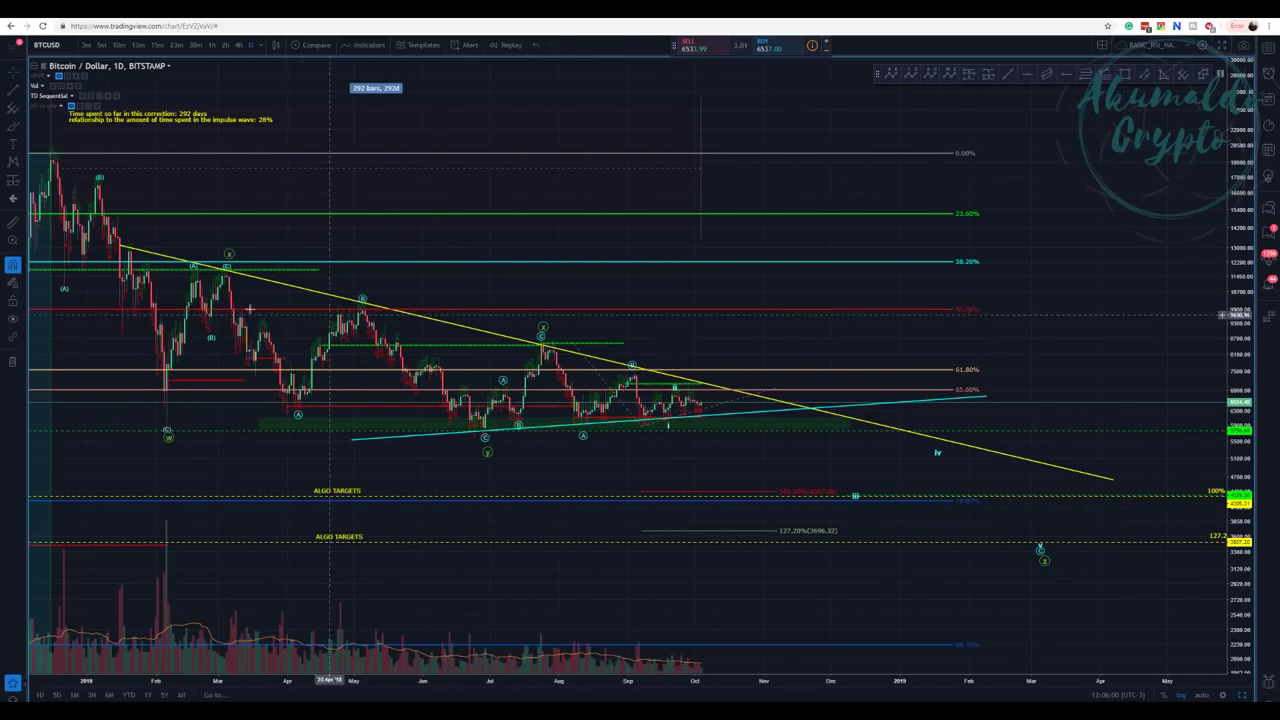
pyautogui.scroll(2, 686, 314)
# Examine the TD Sequential counts and dotted support and resistance lines on the July to October 2018 candles
pyautogui.click(13, 242)
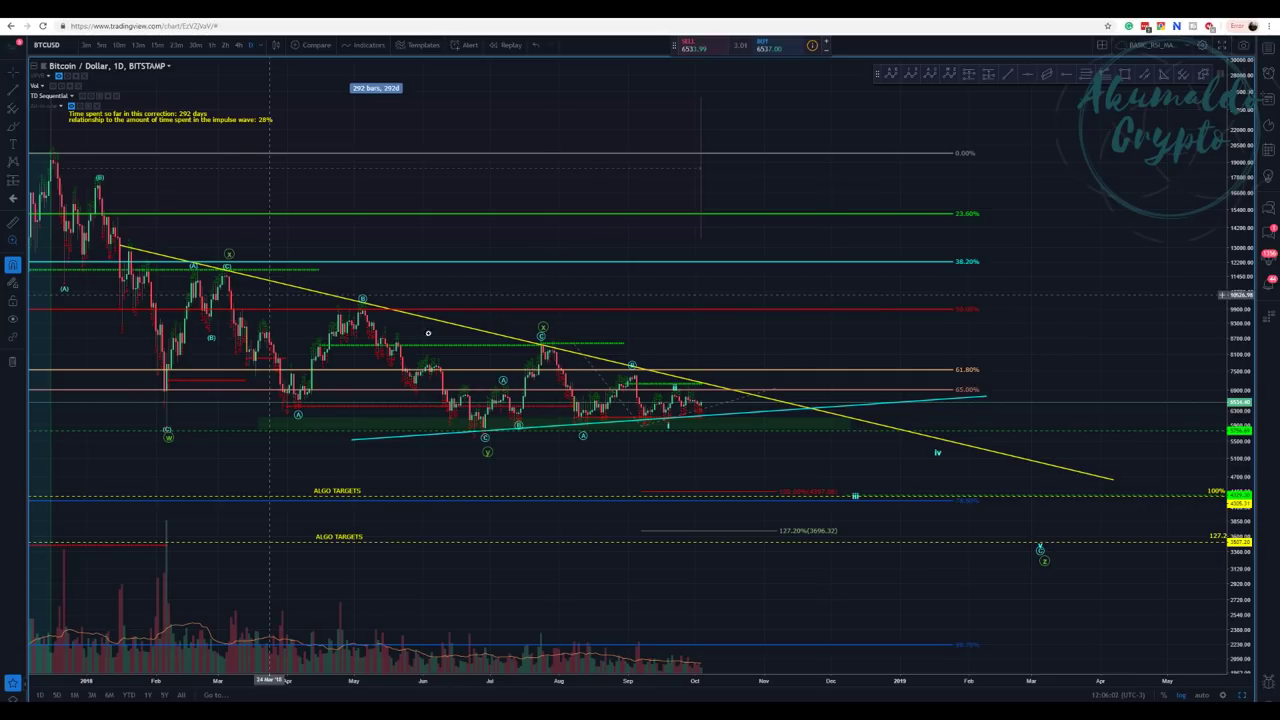
pyautogui.moveTo(513, 303)
pyautogui.mouseDown()
pyautogui.moveTo(790, 491)
pyautogui.moveTo(805, 488)
pyautogui.mouseUp()
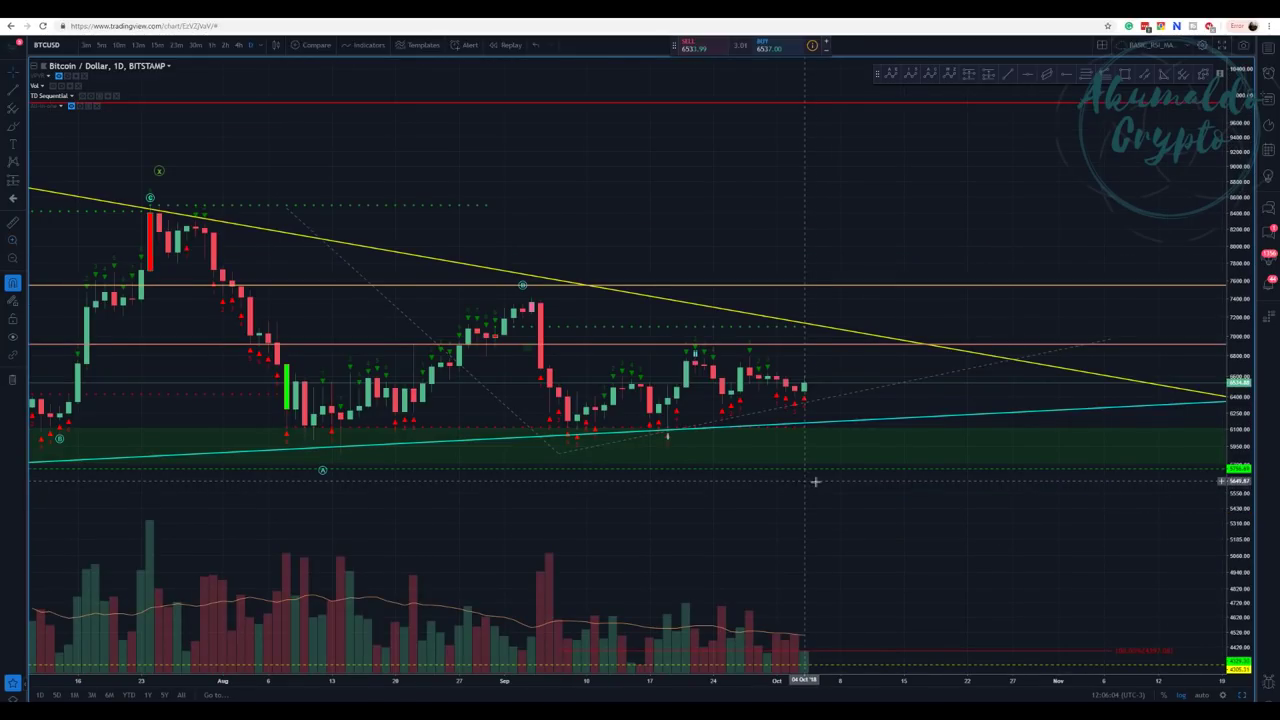
pyautogui.hscroll(-3, 820, 480)
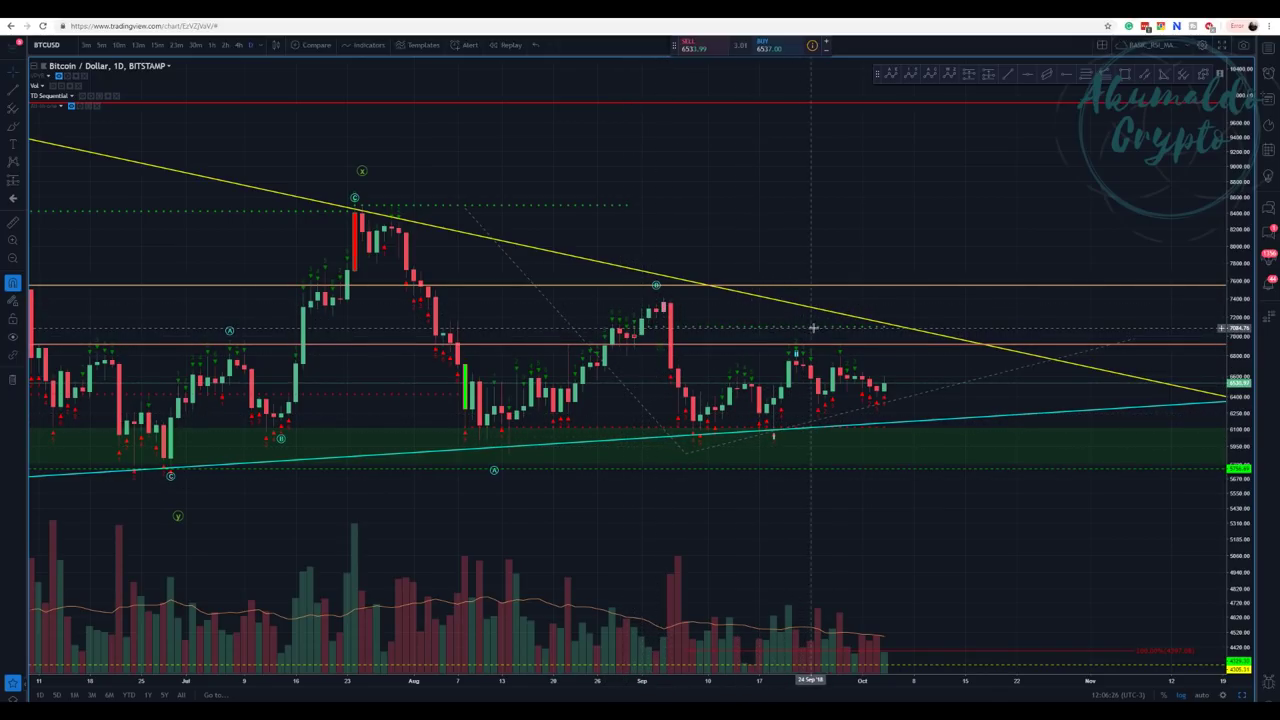
pyautogui.moveTo(863, 217); pyautogui.dragTo(632, 190)
pyautogui.scroll(-2, 632, 190)
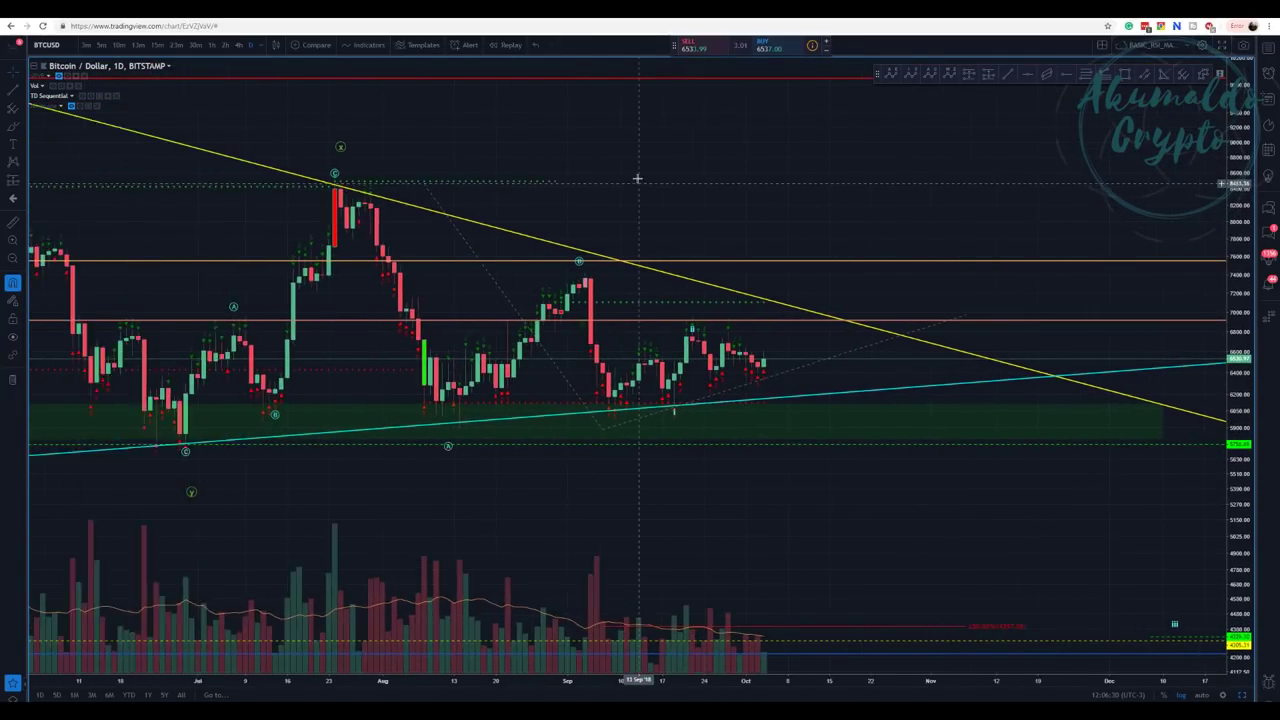
pyautogui.scroll(-1, 585, 290)
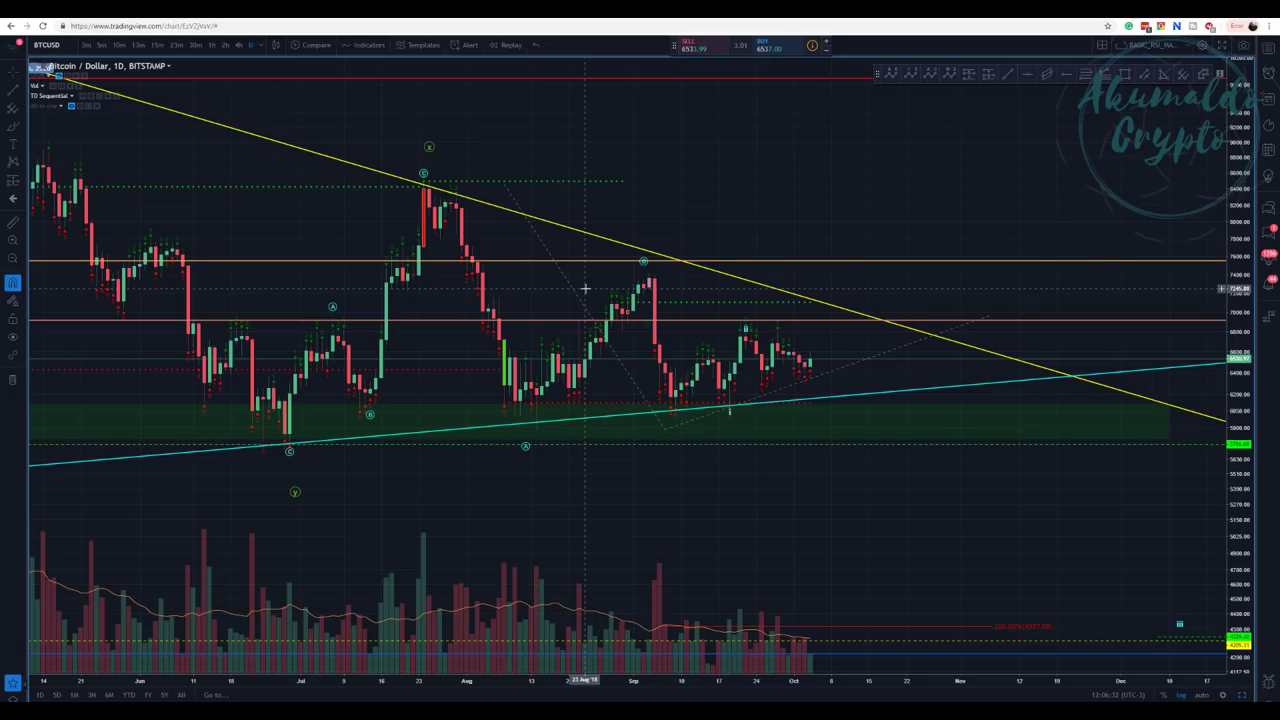
pyautogui.scroll(1, 585, 290)
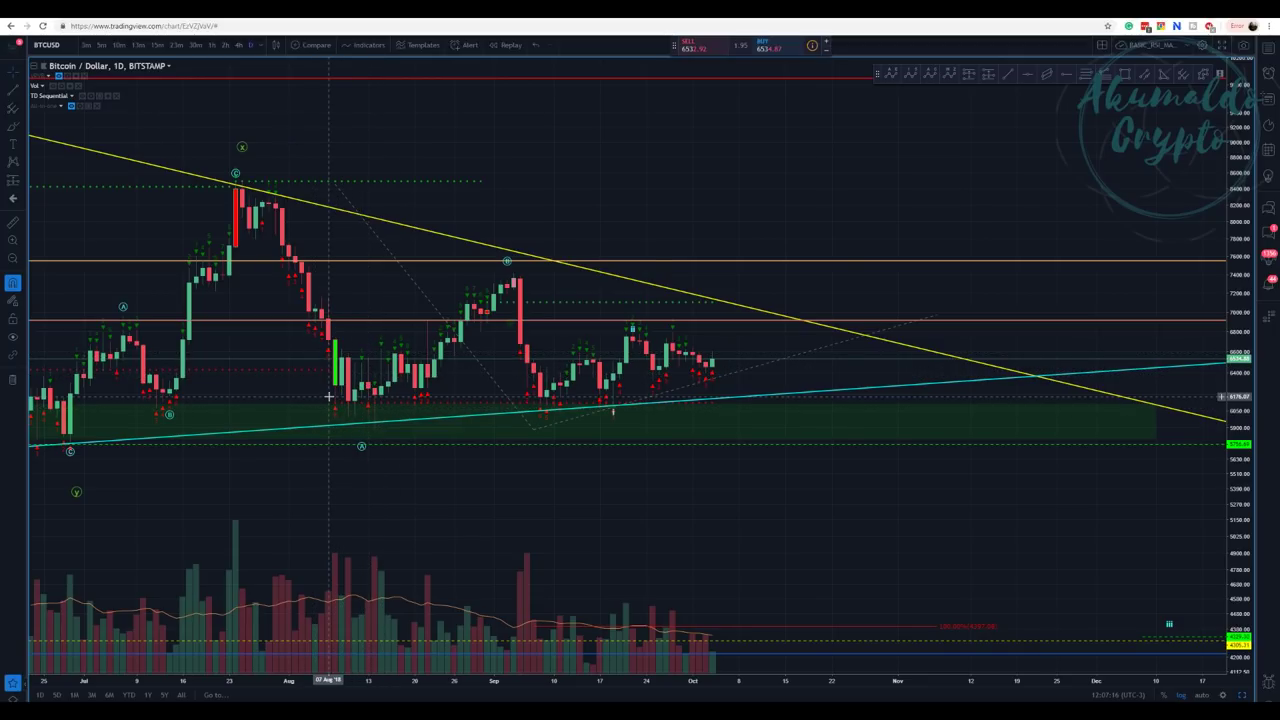
pyautogui.scroll(-3, 690, 180)
pyautogui.scroll(1, 700, 182)
pyautogui.moveTo(711, 183); pyautogui.dragTo(546, 175)
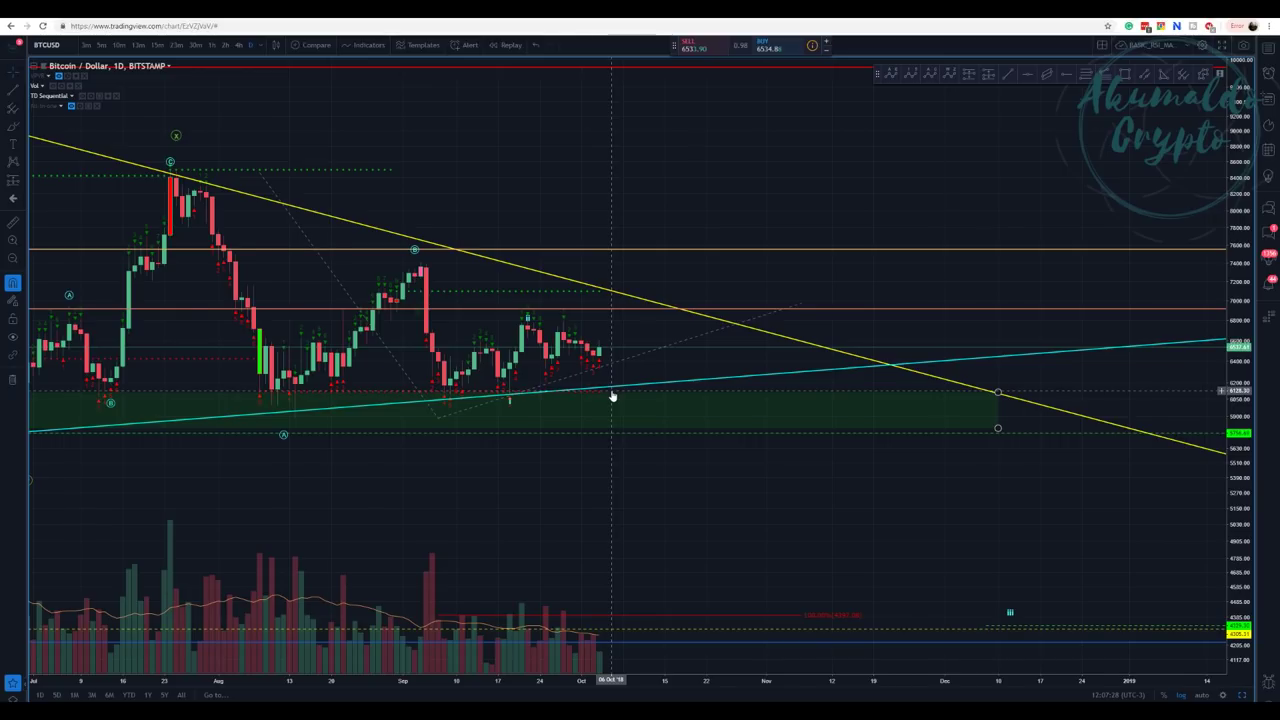
pyautogui.scroll(-5, 612, 397)
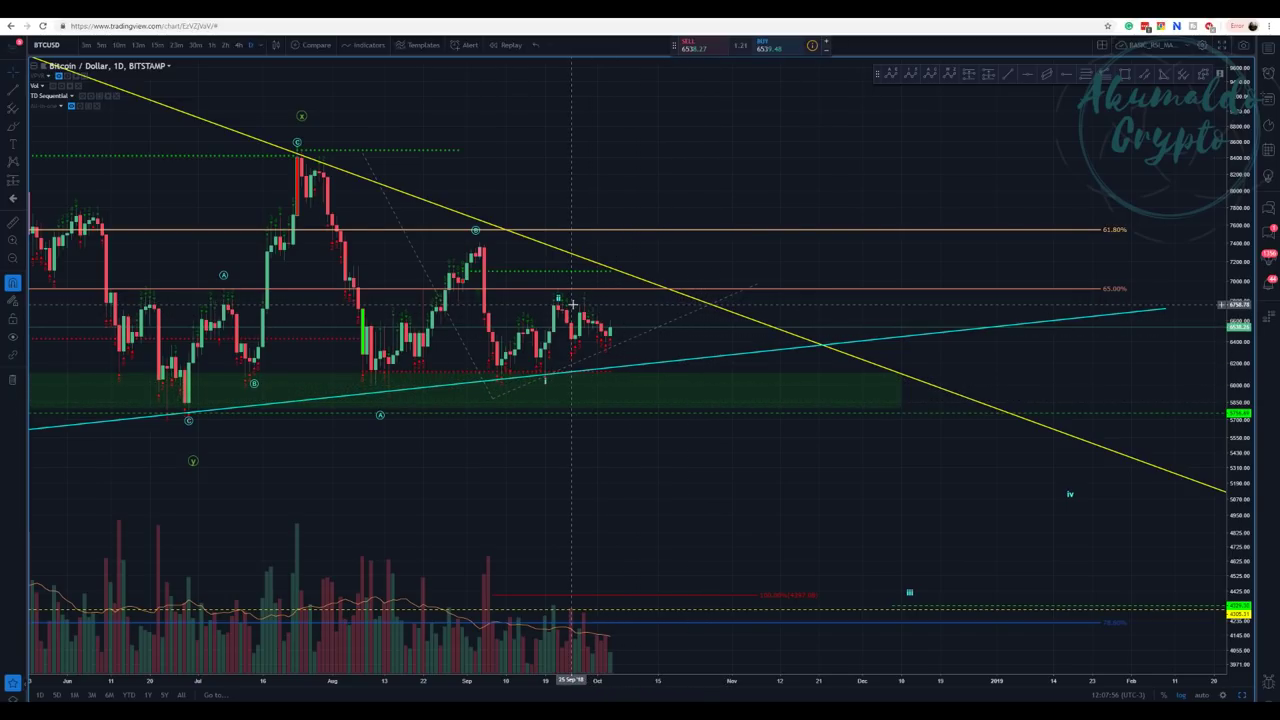
# Turn off the Numbers input of the TD Sequential indicator
pyautogui.click(93, 97)
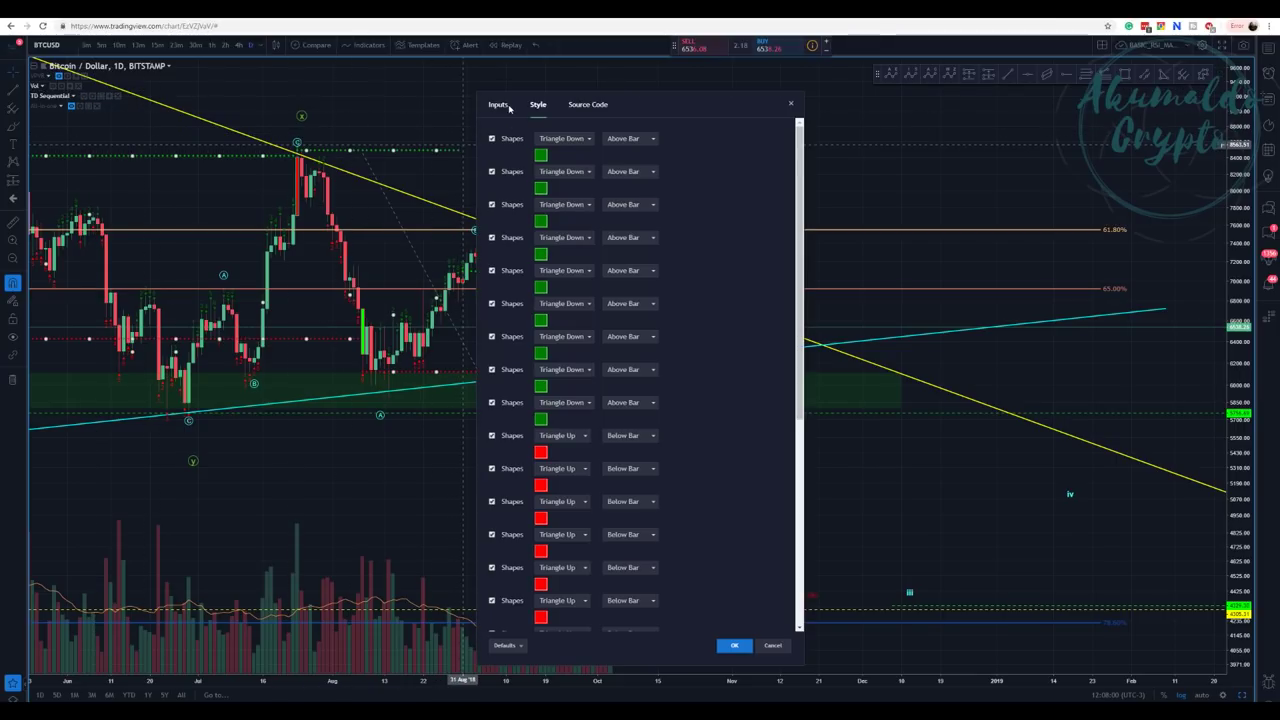
pyautogui.click(499, 105)
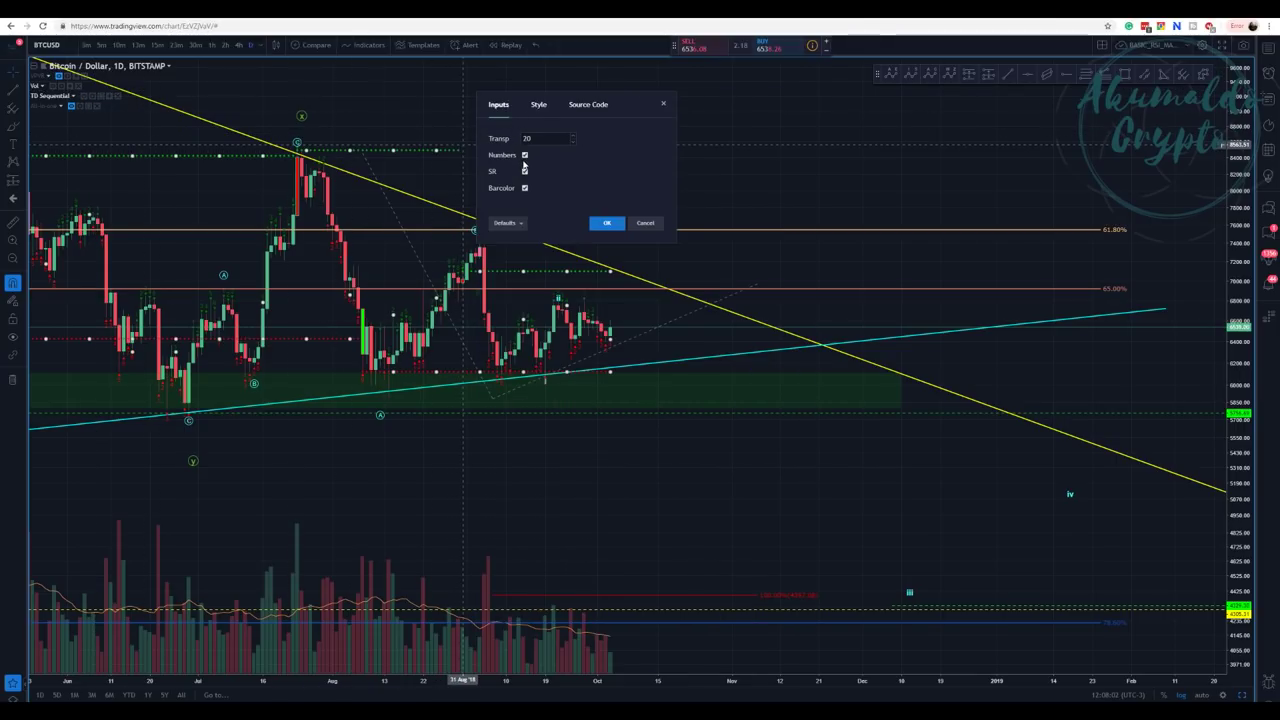
pyautogui.click(606, 223)
# Examine the i to iv wave projection and the A-B-C count against the converging trendlines and the green support zone
pyautogui.scroll(-2, 615, 230)
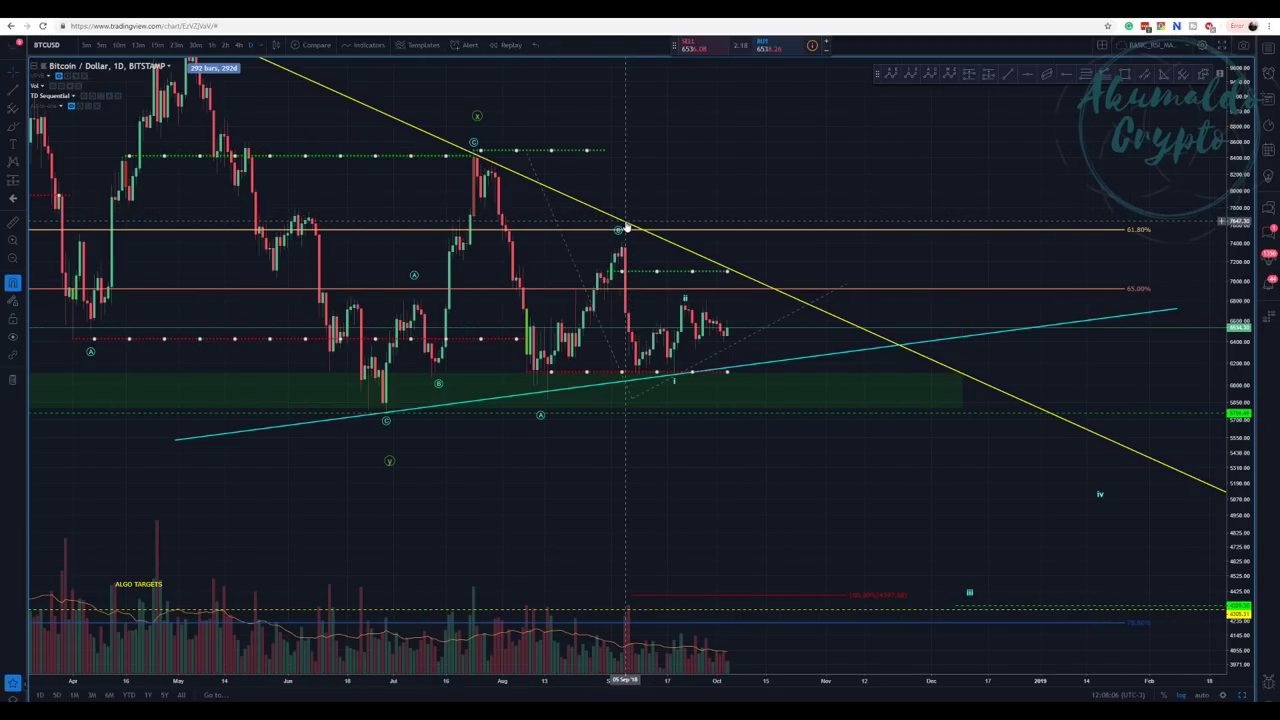
pyautogui.moveTo(626, 228); pyautogui.dragTo(463, 158)
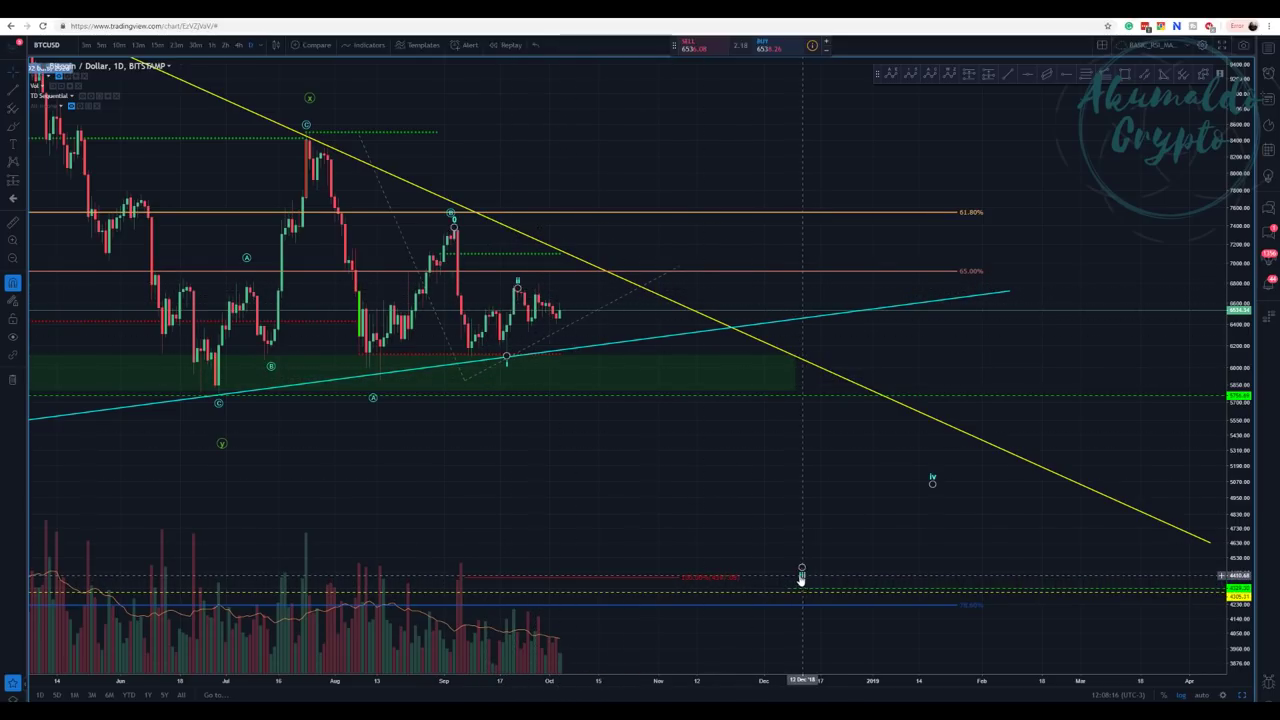
pyautogui.scroll(-2, 766, 520)
pyautogui.scroll(1, 674, 360)
pyautogui.scroll(-1, 674, 360)
pyautogui.scroll(1, 600, 343)
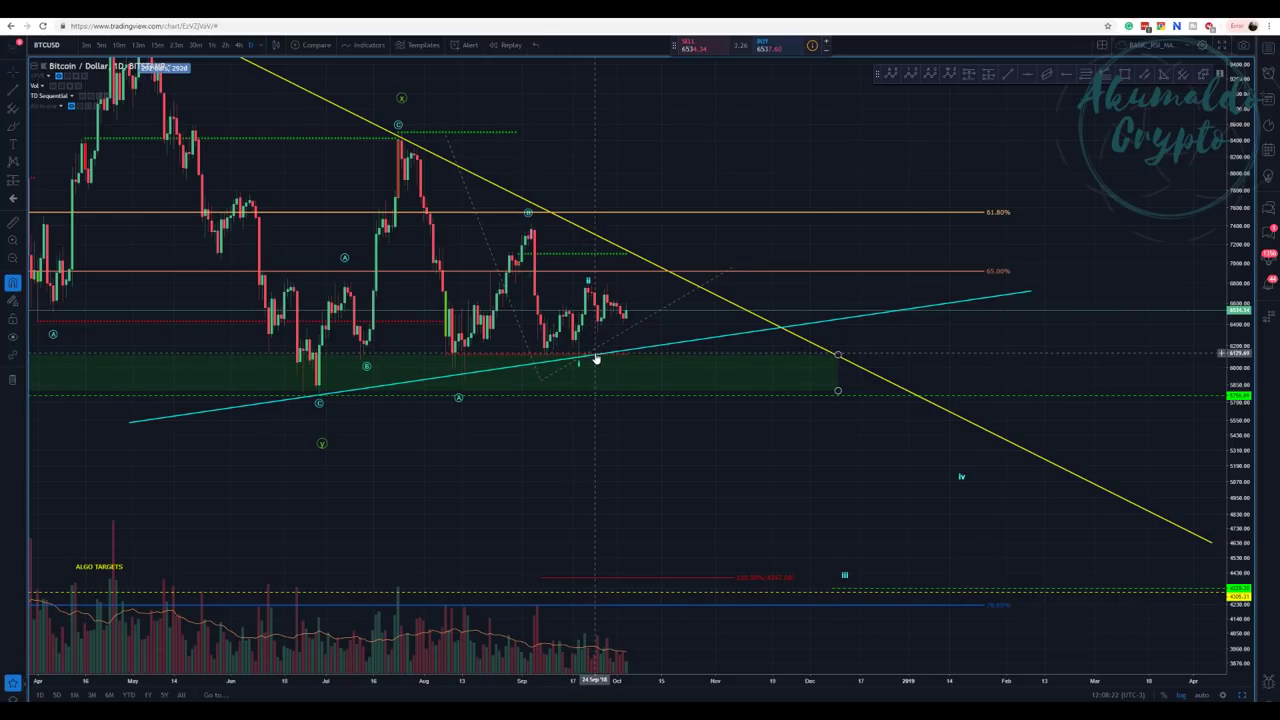
pyautogui.scroll(1, 600, 357)
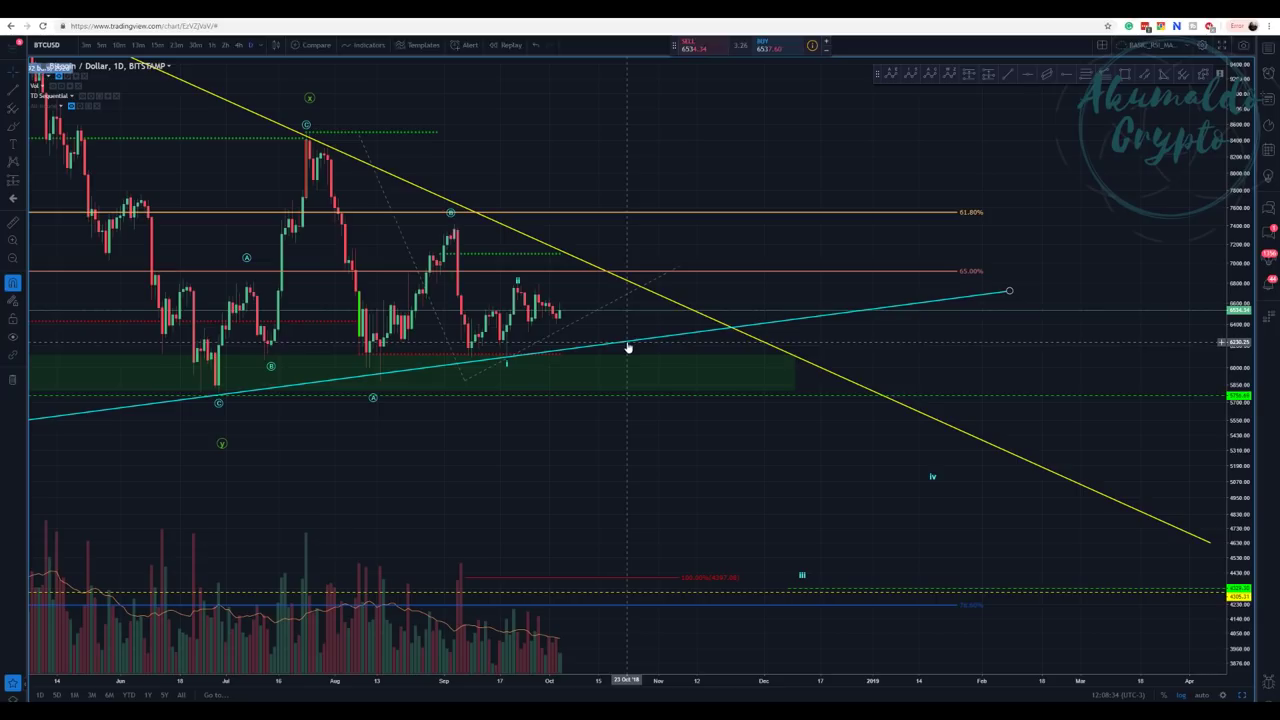
pyautogui.click(455, 213)
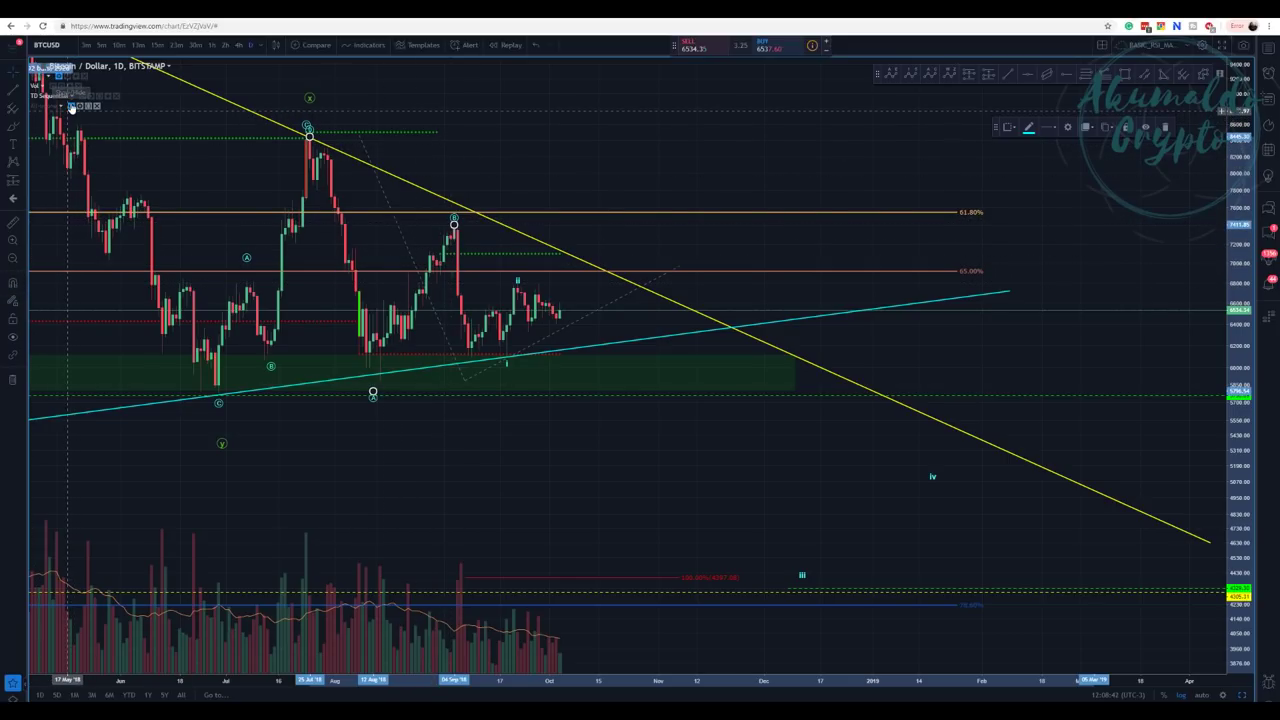
# Show the All-in-one indicator with its moving averages, channel and cloud on the chart
pyautogui.click(71, 106)
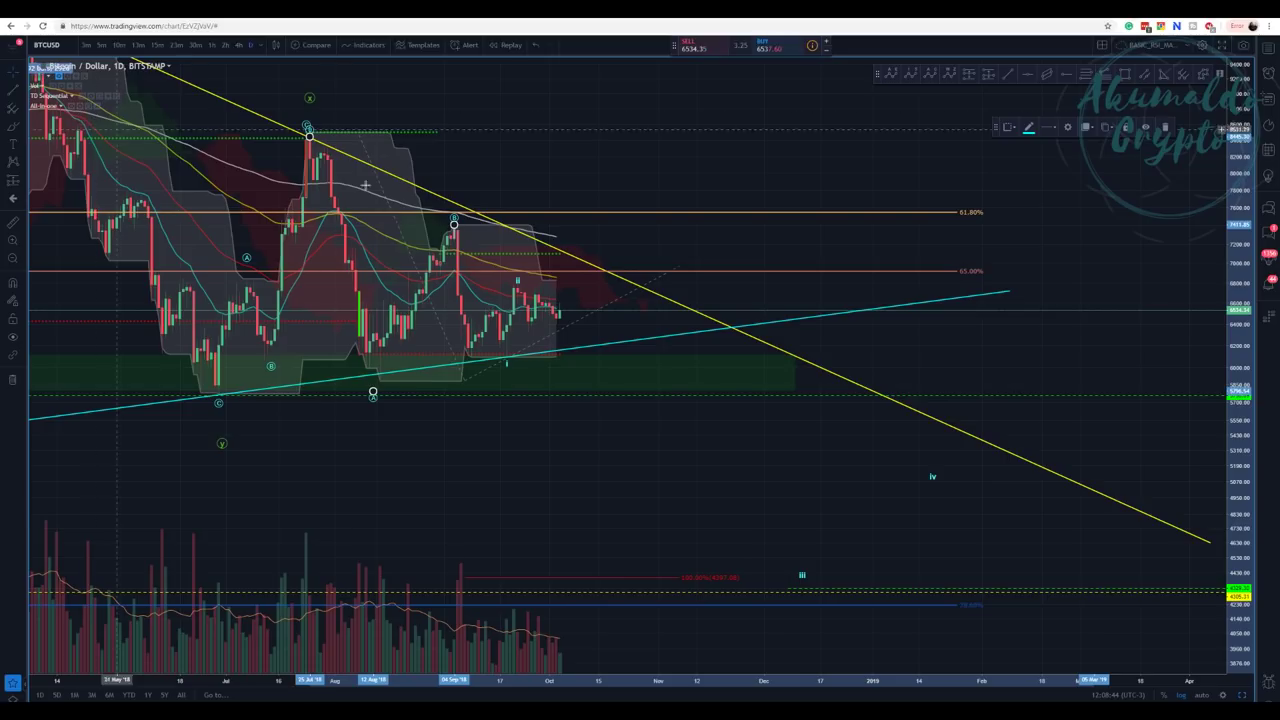
pyautogui.scroll(-3, 608, 156)
pyautogui.scroll(2, 608, 156)
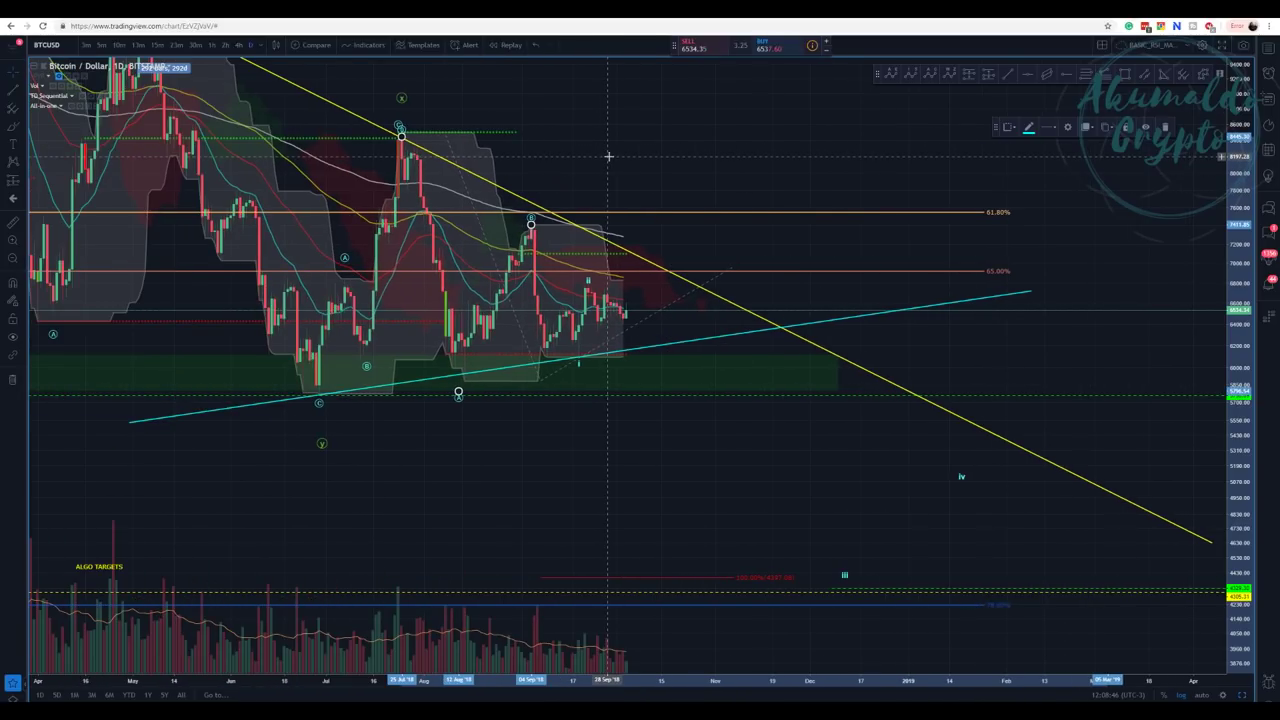
# Examine the latest candles against the moving averages, the cloud and the 61.80% and 65.00% retracement lines
pyautogui.moveTo(615, 134); pyautogui.dragTo(481, 105)
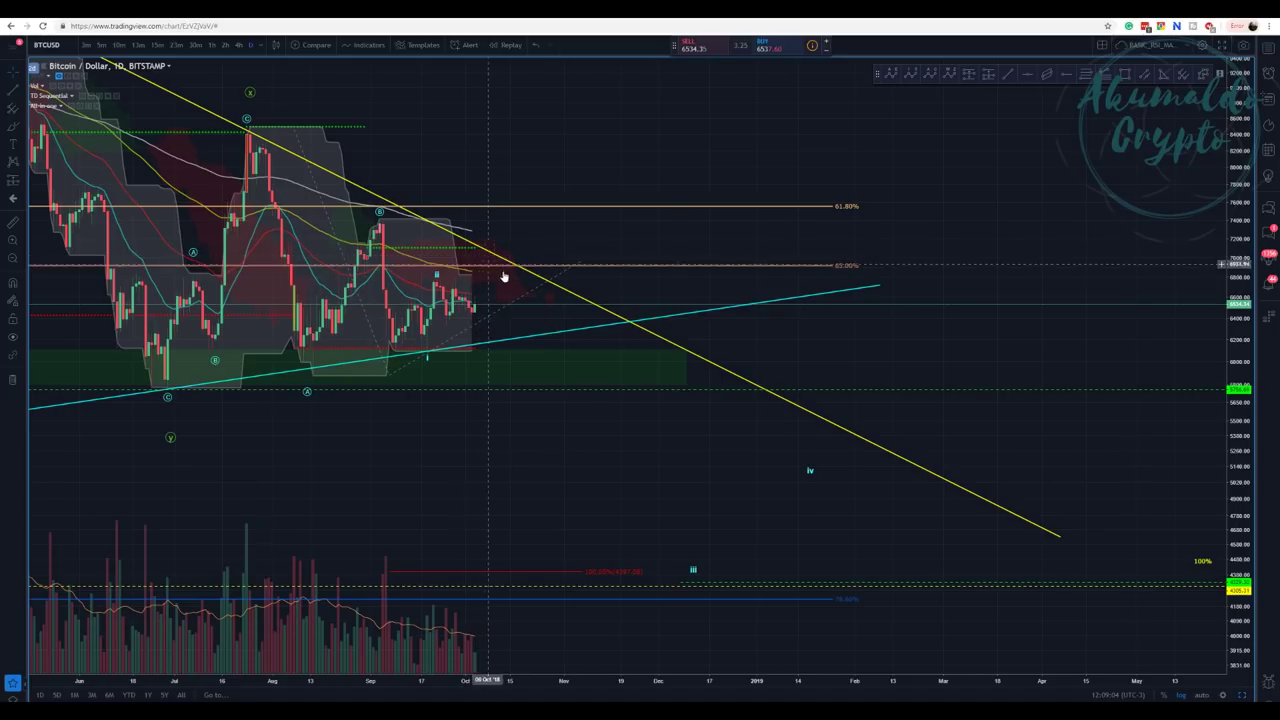
pyautogui.scroll(1, 503, 275)
pyautogui.scroll(1, 504, 272)
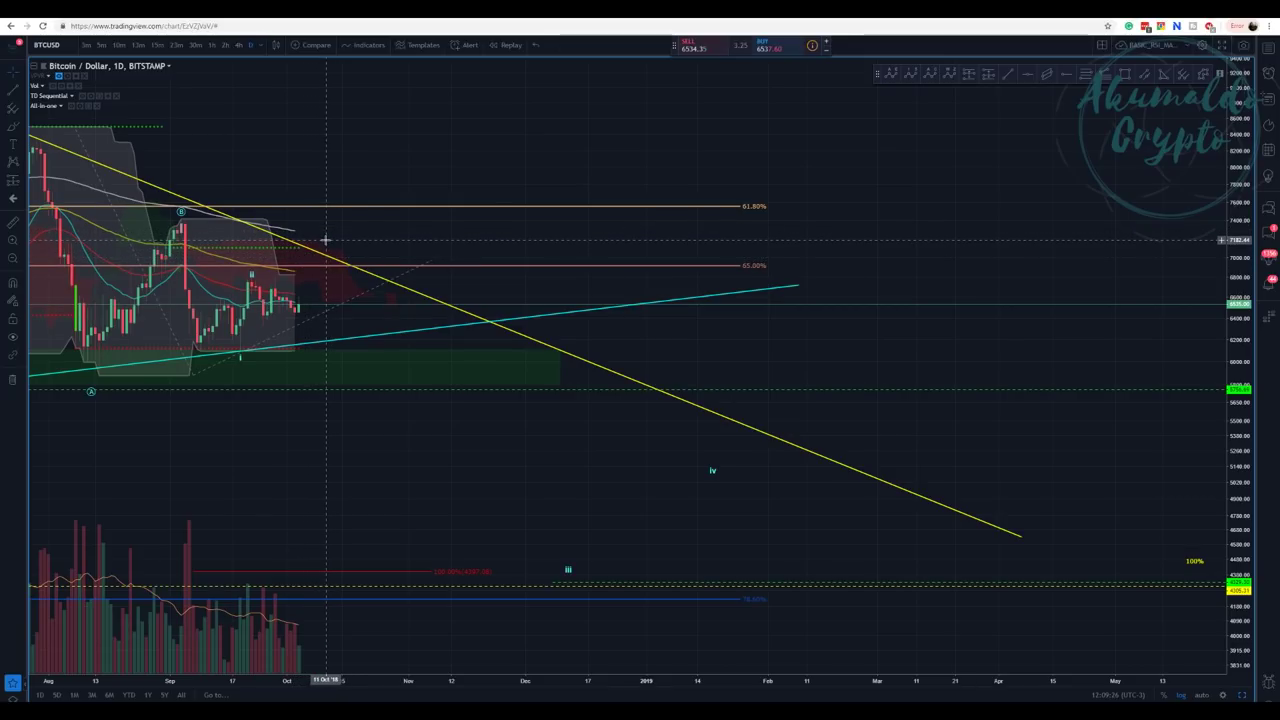
pyautogui.scroll(2, 325, 240)
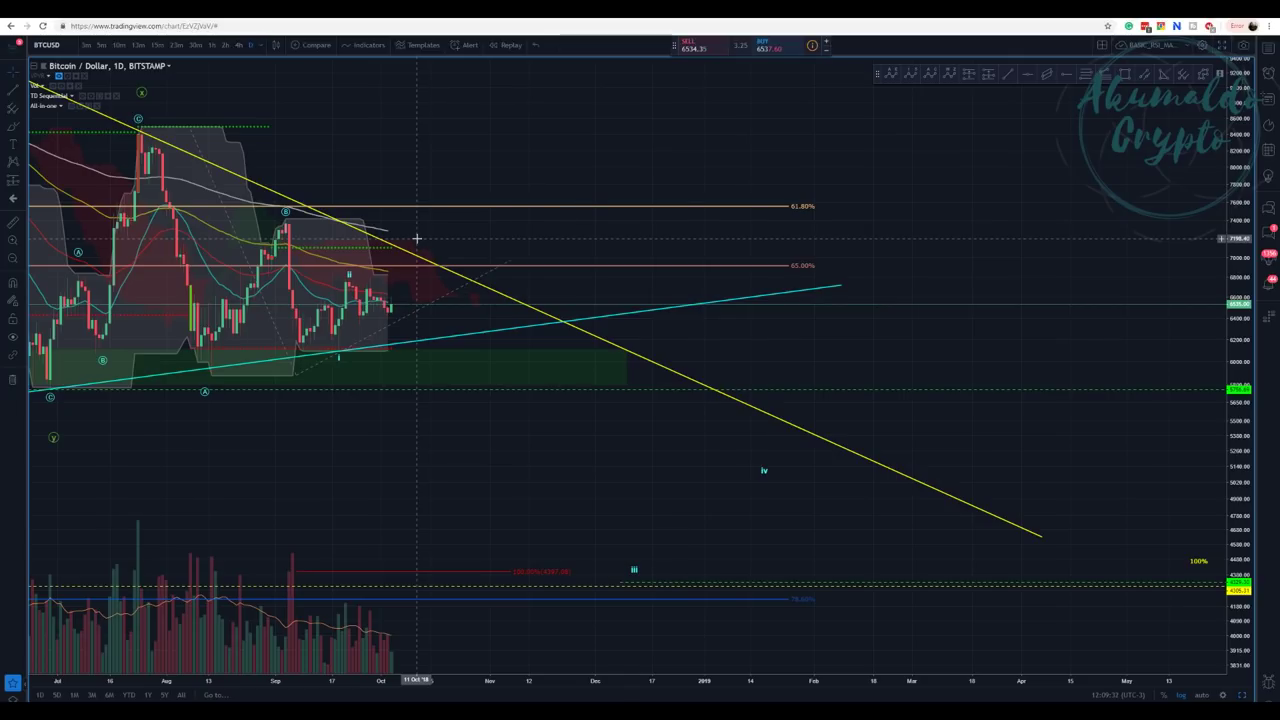
pyautogui.moveTo(500, 237); pyautogui.dragTo(457, 225)
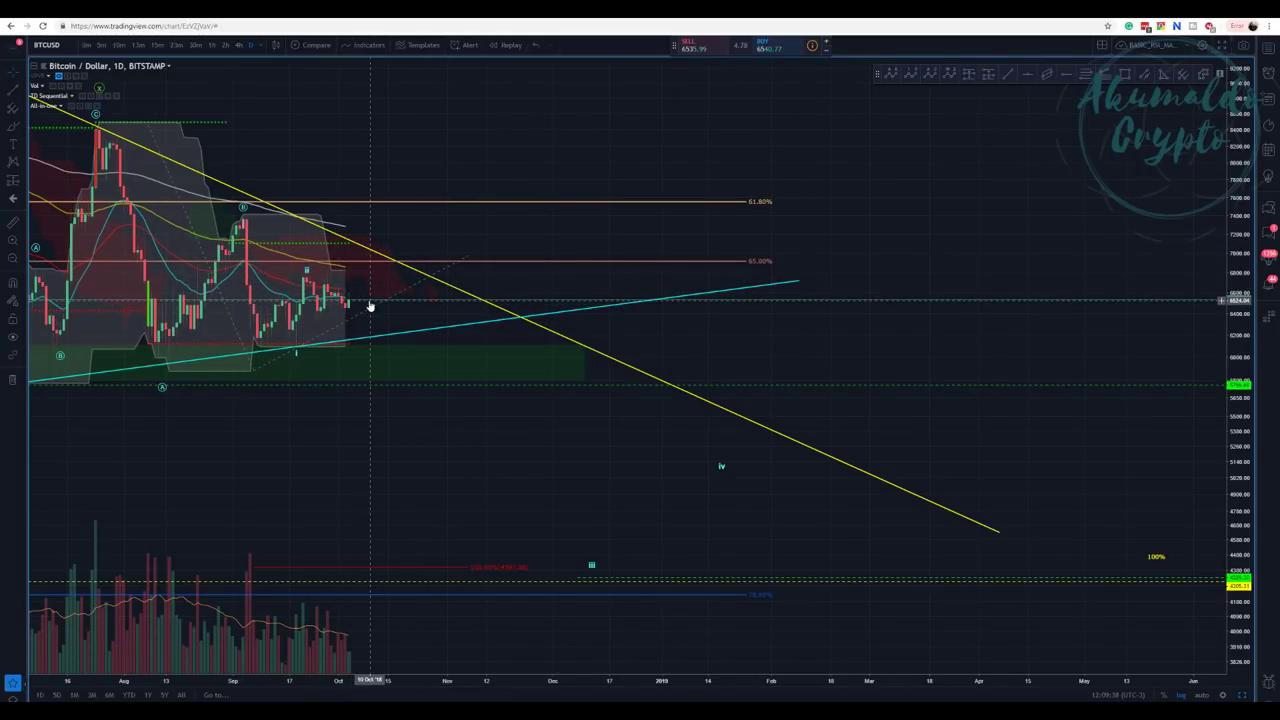
pyautogui.scroll(-1, 365, 290)
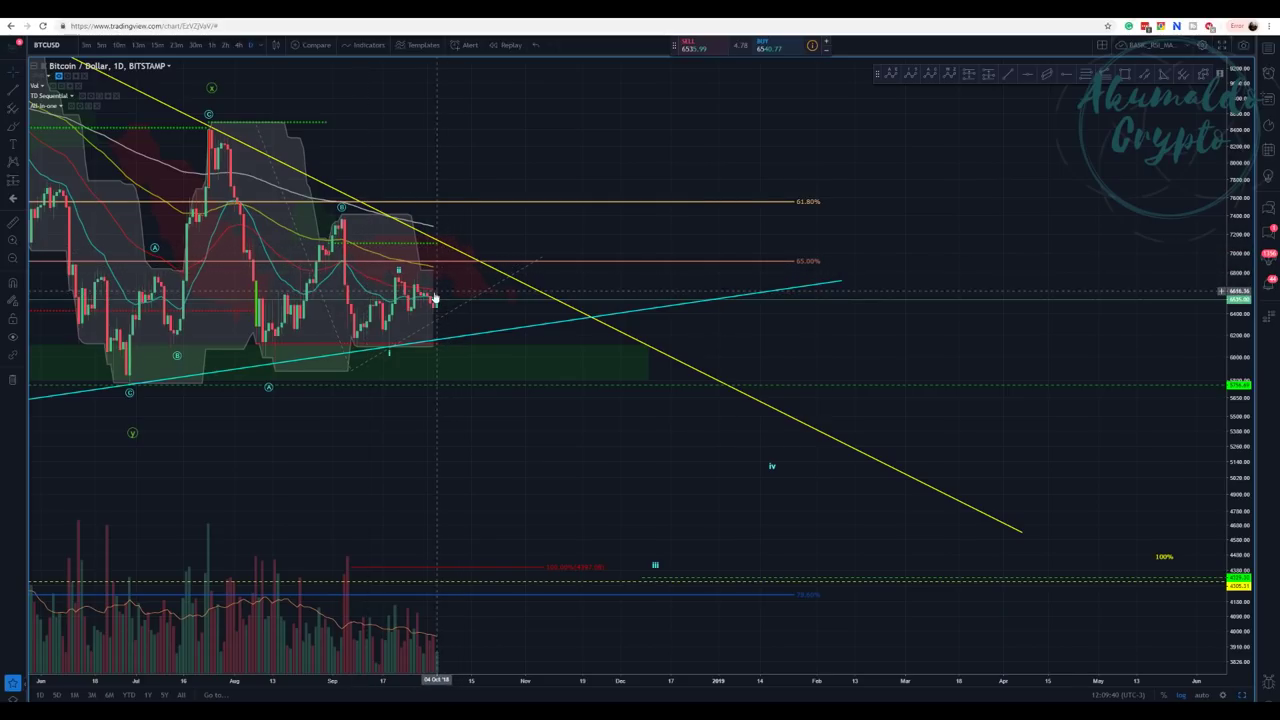
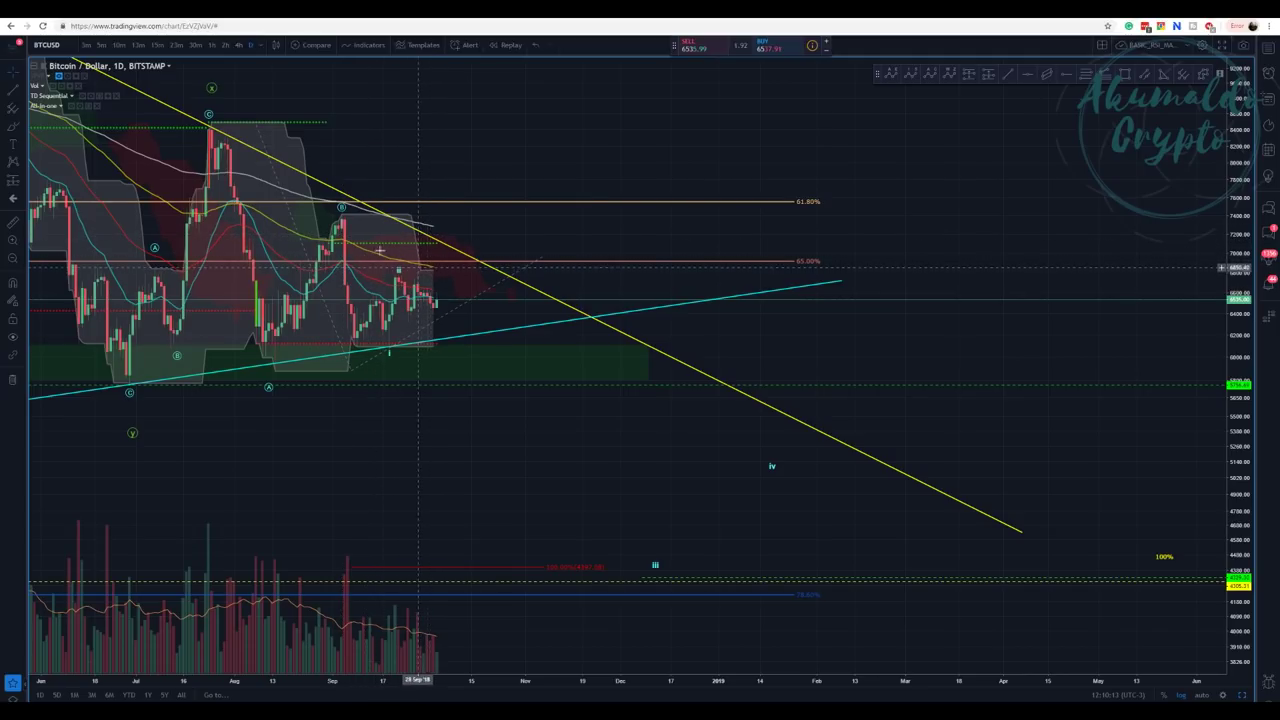
# Examine the full daily correction from its December peak alongside the a-b-c and triangle projections on the 30-minute chart
pyautogui.click(390, 348)
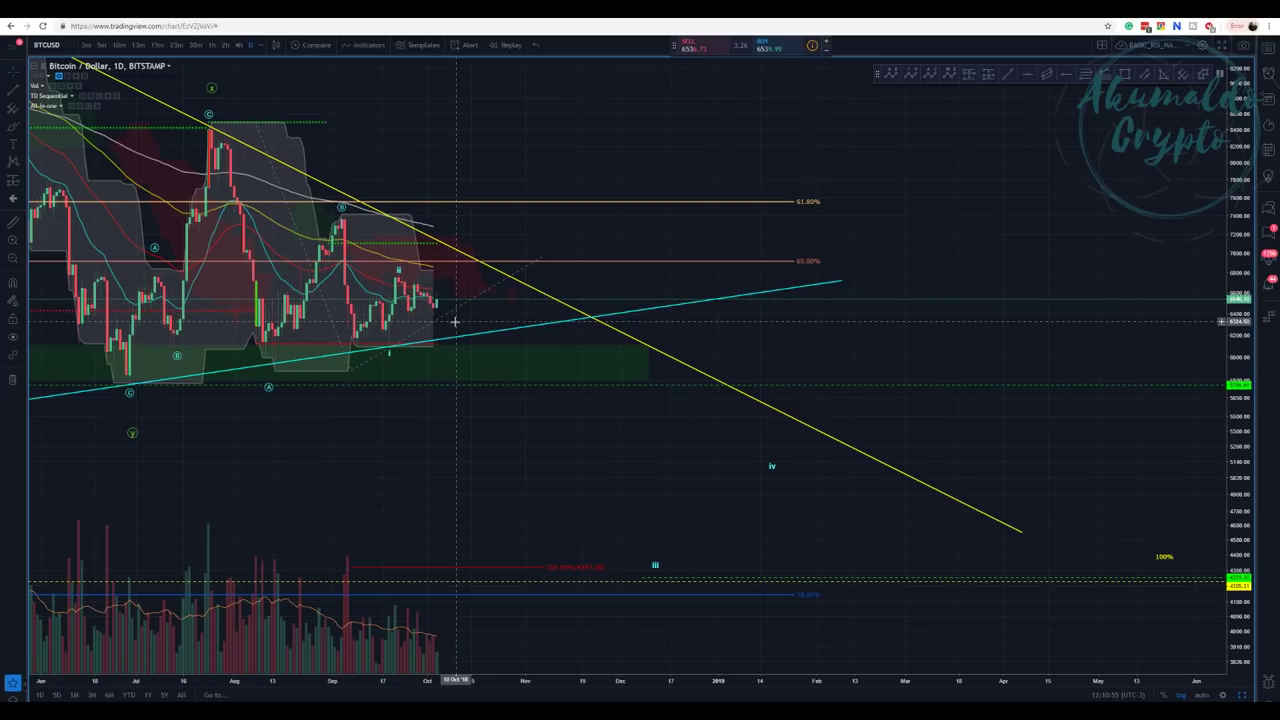
pyautogui.scroll(-1, 606, 106)
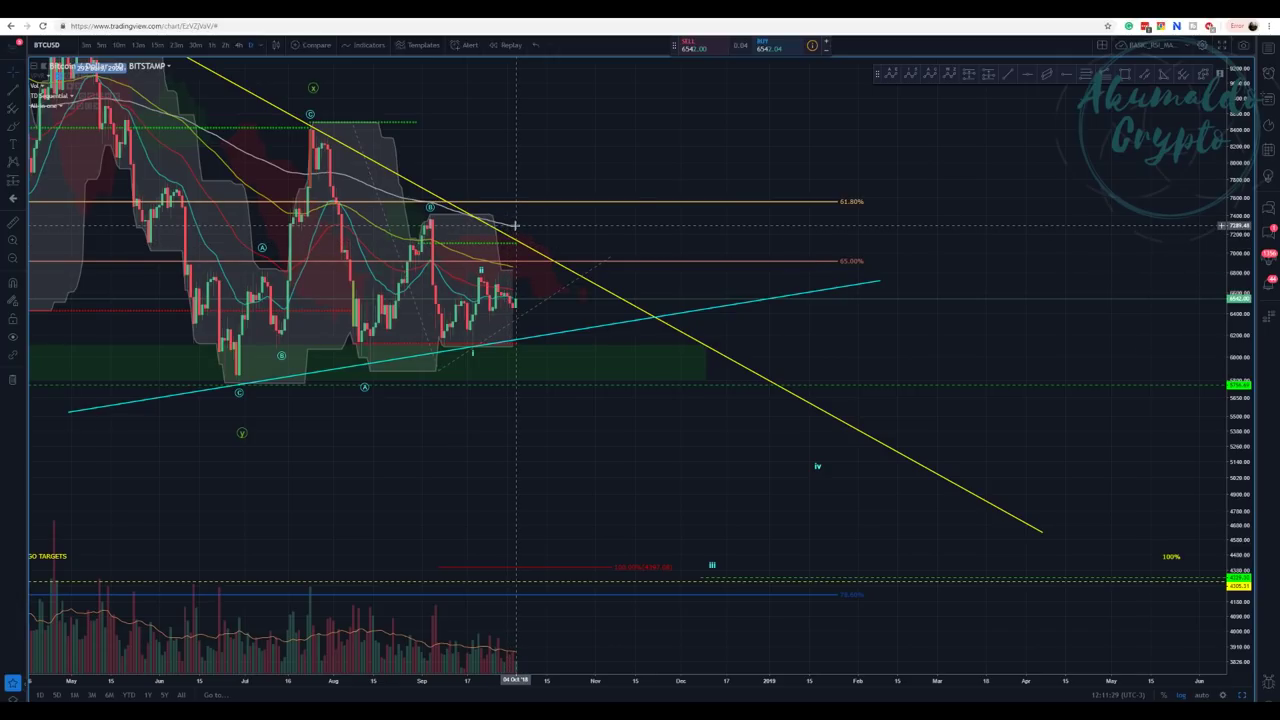
pyautogui.click(13, 259)
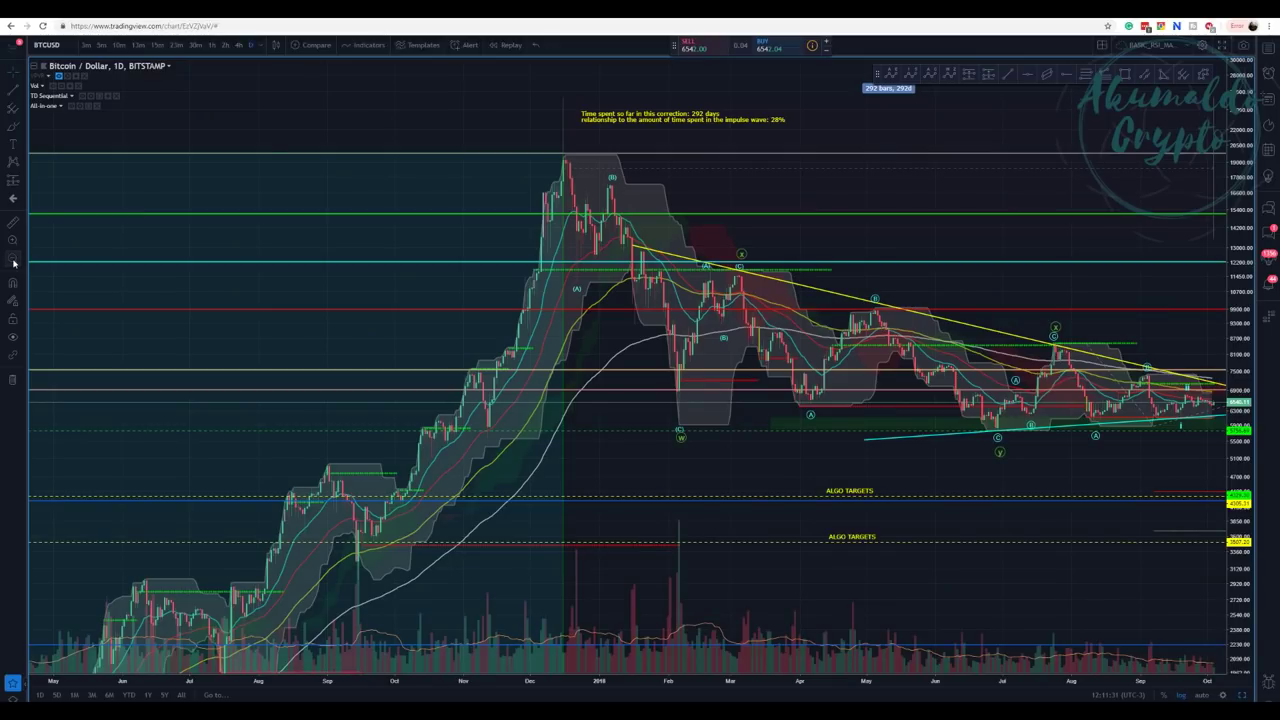
pyautogui.scroll(5, 586, 300)
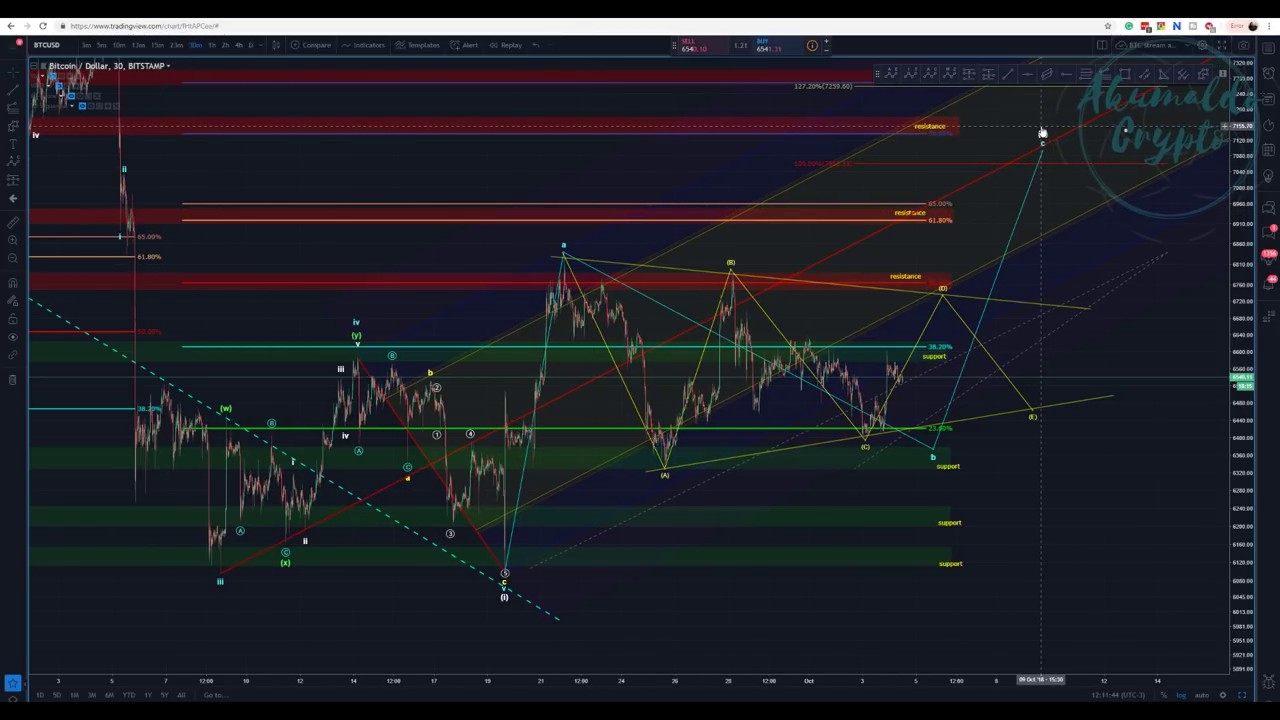
pyautogui.moveTo(927, 458)
pyautogui.mouseDown()
pyautogui.moveTo(1172, 464)
pyautogui.moveTo(1088, 526)
pyautogui.mouseUp()
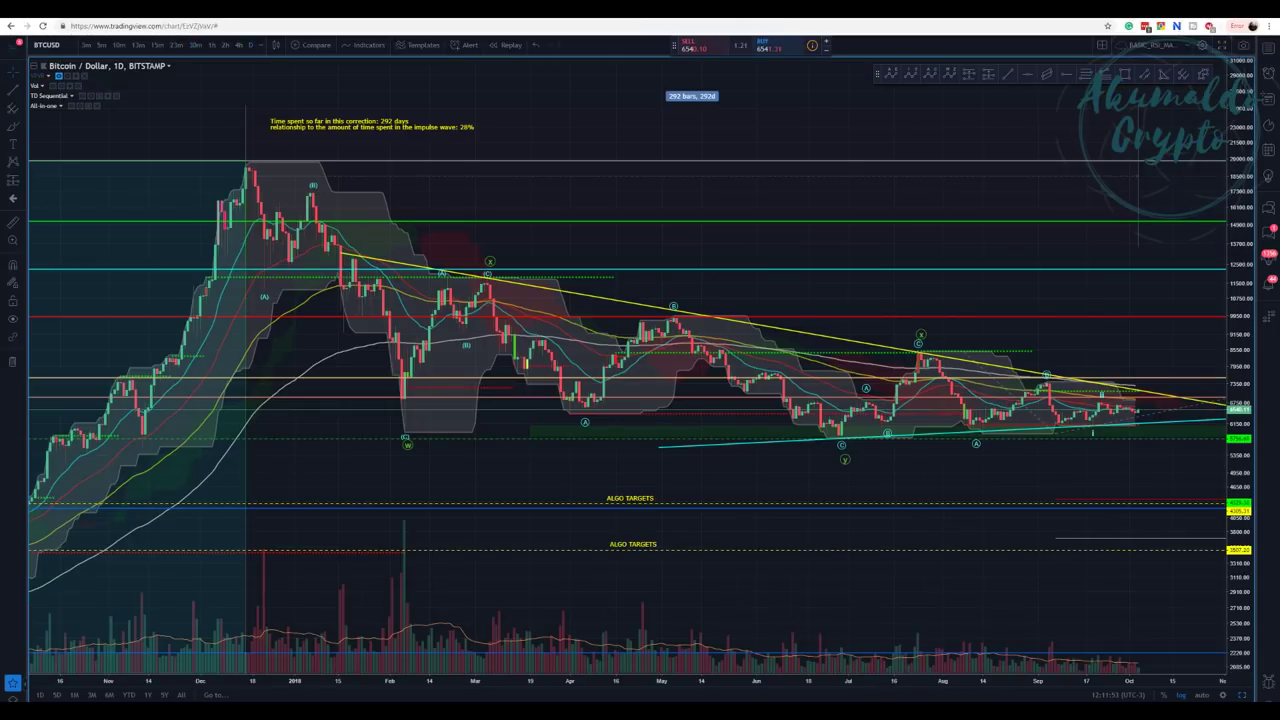
pyautogui.moveTo(1060, 329); pyautogui.dragTo(862, 395)
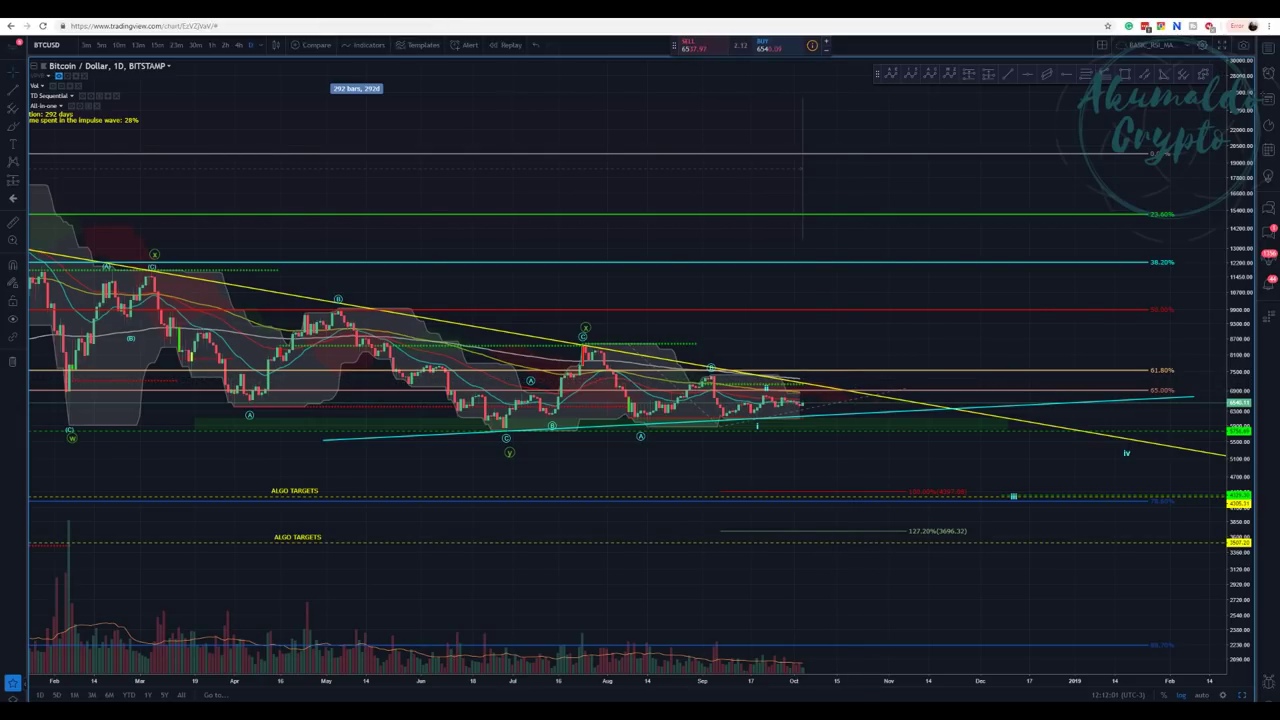
# On the 30-minute chart, move point b of the teal a-b-c projection to about 6,383 and point c to about 7,102 beneath the (ii) label
pyautogui.click(330, 10)
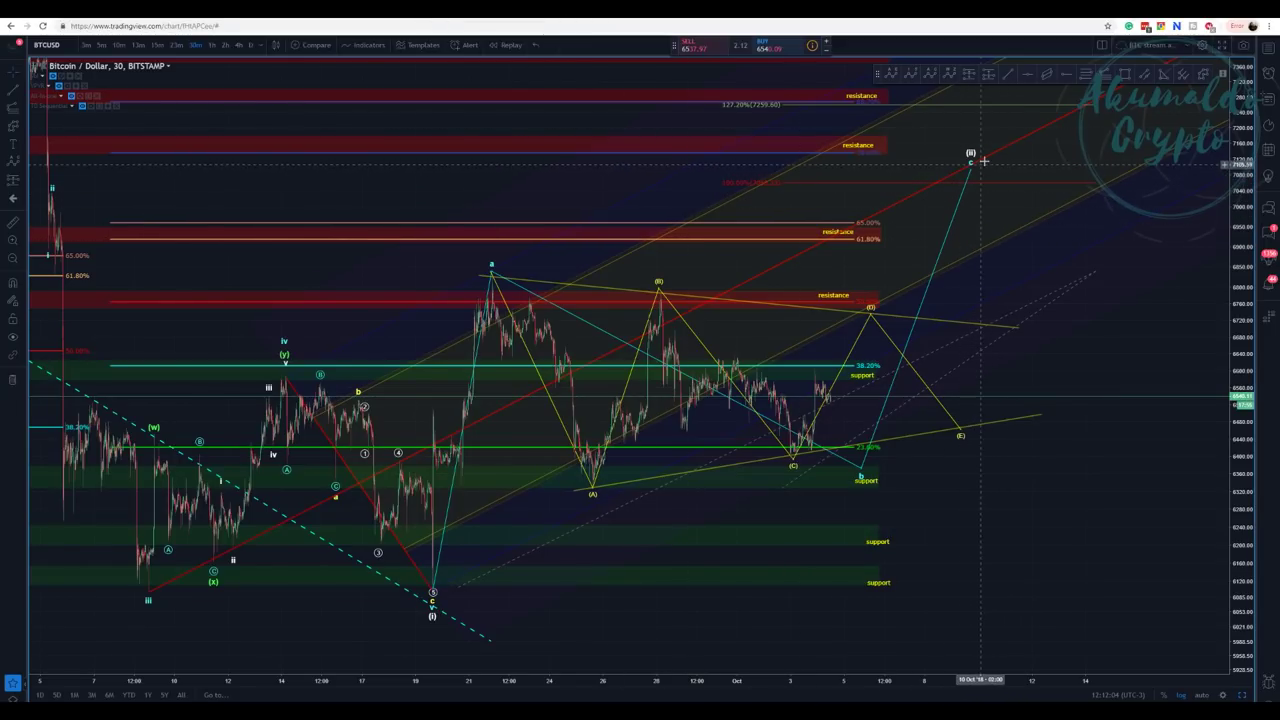
pyautogui.moveTo(970, 170); pyautogui.dragTo(941, 182)
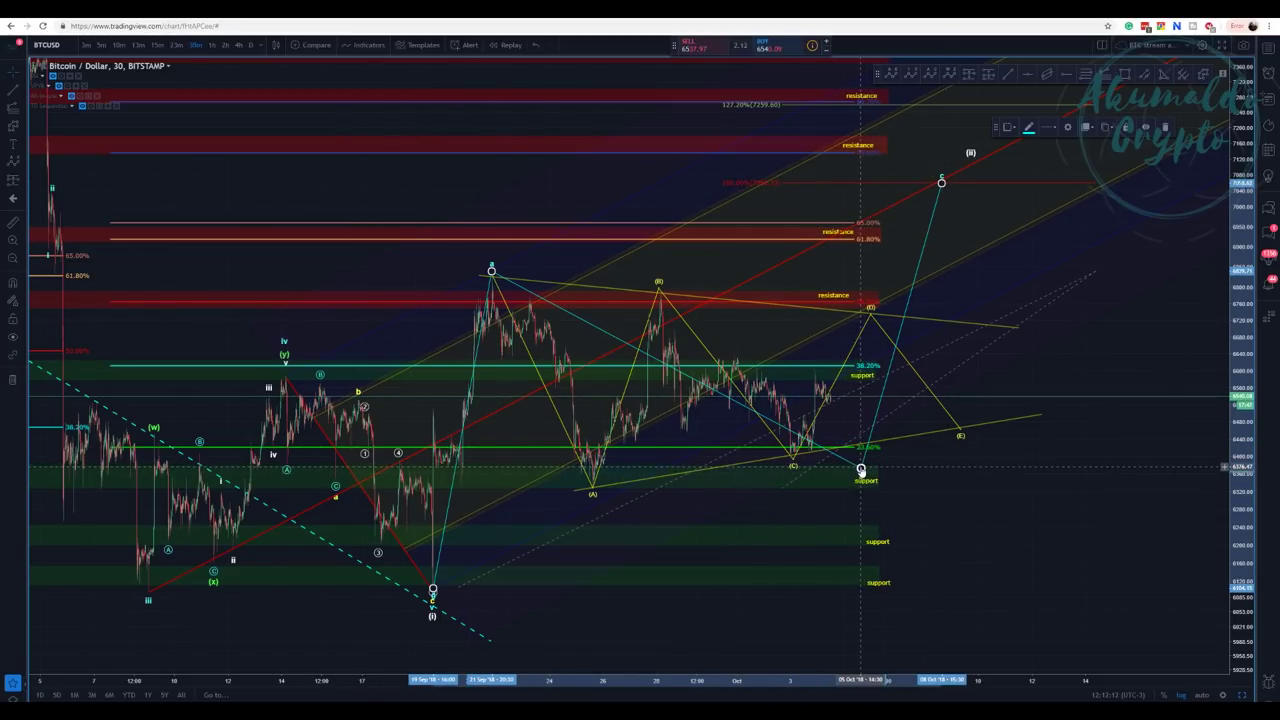
pyautogui.moveTo(864, 470); pyautogui.dragTo(873, 464)
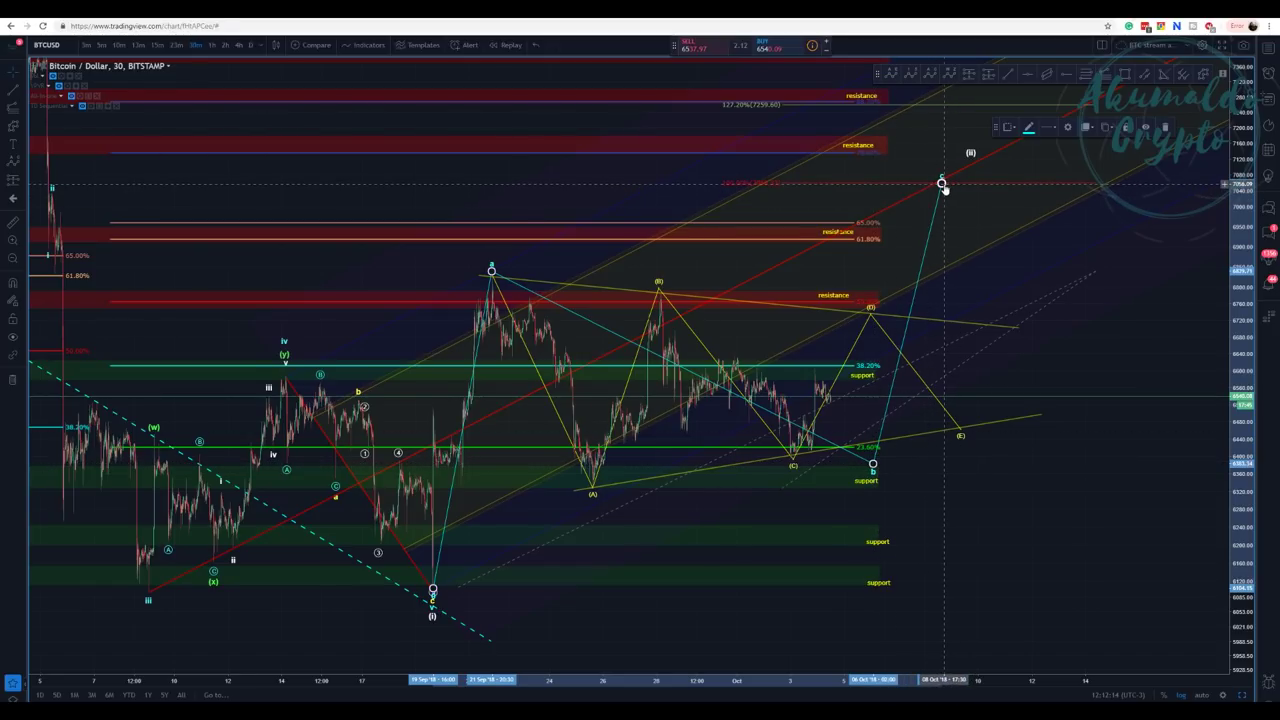
pyautogui.moveTo(943, 185); pyautogui.dragTo(971, 159)
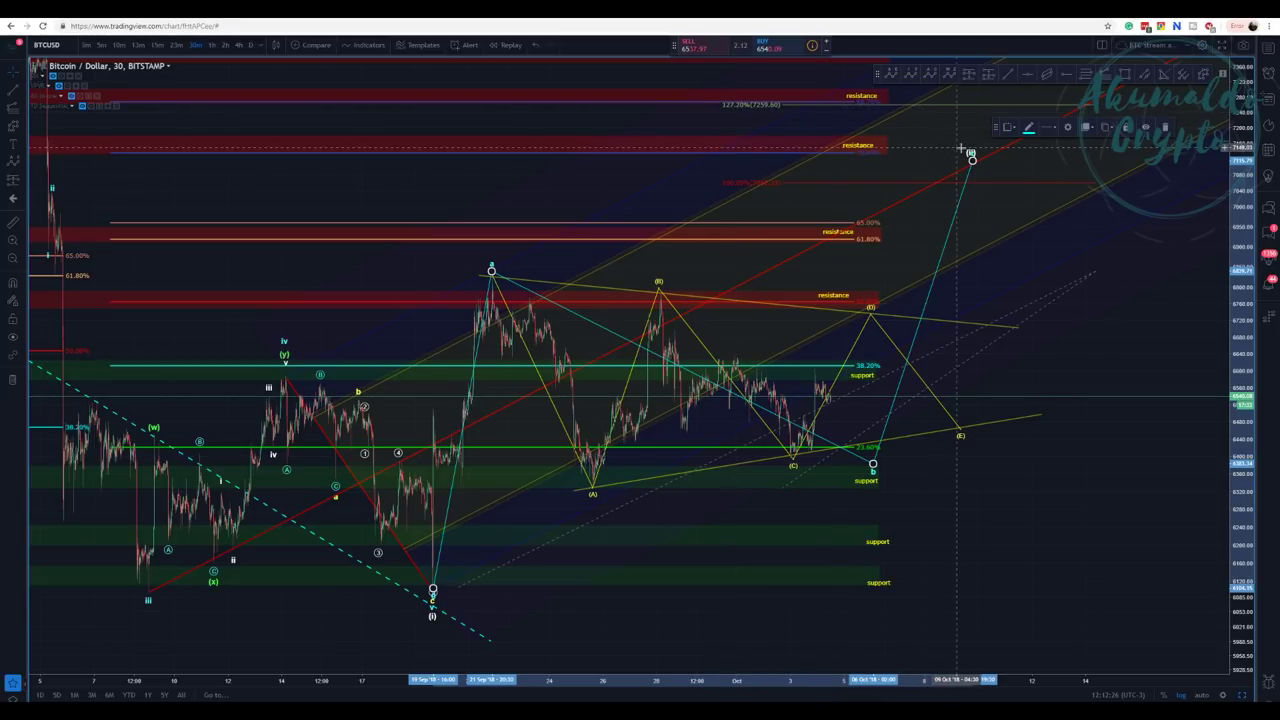
pyautogui.moveTo(971, 158); pyautogui.dragTo(970, 165)
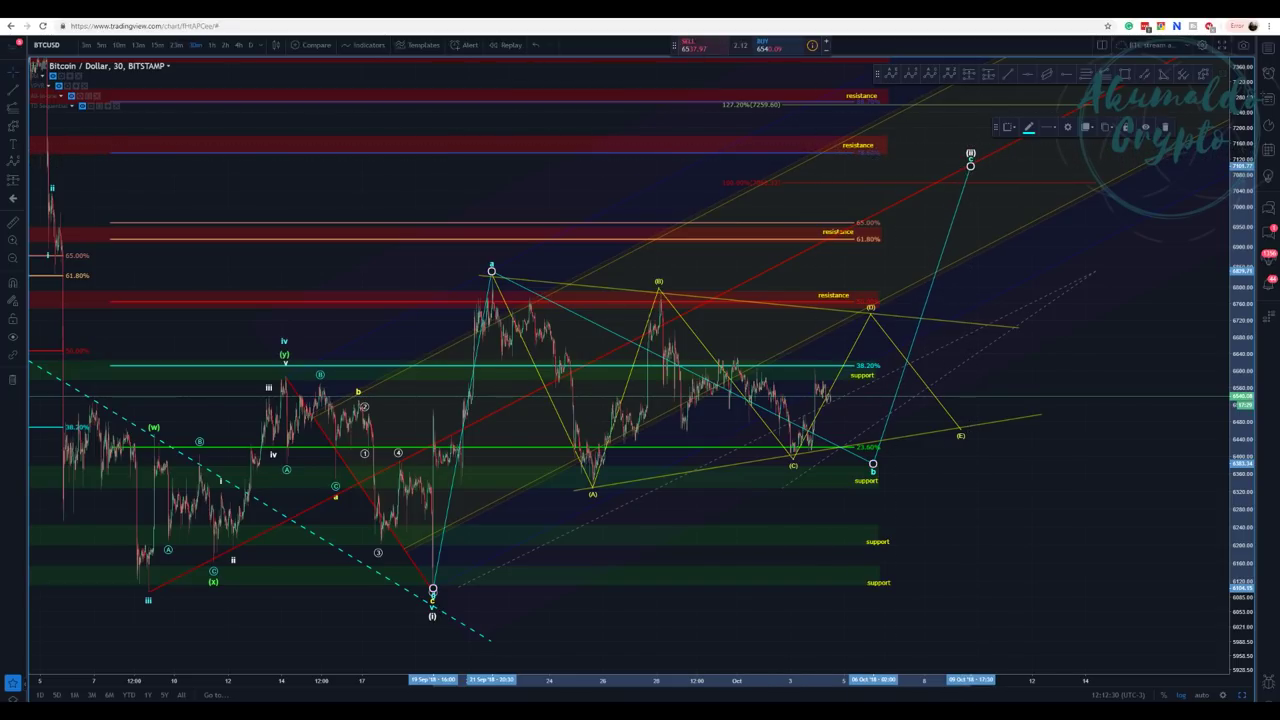
# On the daily chart, move the wave ii point onto the descending yellow trendline at about 7,068
pyautogui.hotkey('ctrl', 'Tab')
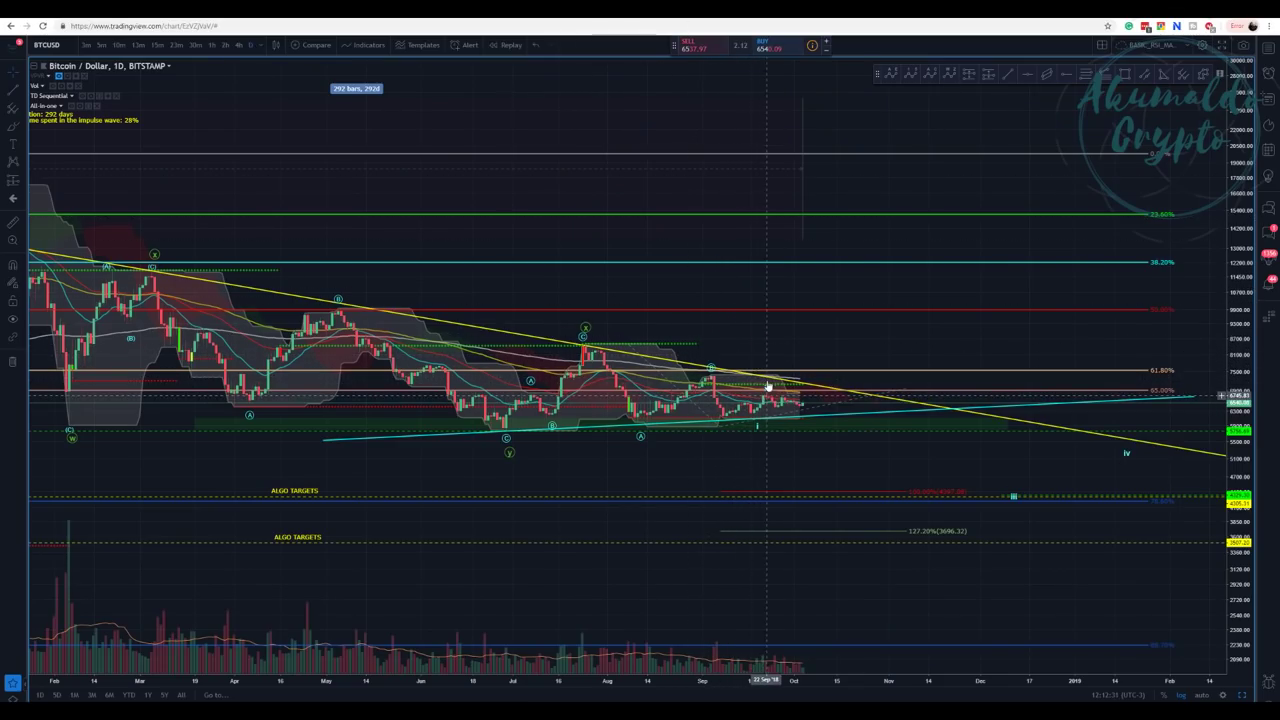
pyautogui.click(808, 378)
pyautogui.moveTo(808, 379)
pyautogui.mouseDown()
pyautogui.moveTo(763, 384)
pyautogui.moveTo(797, 386)
pyautogui.mouseUp()
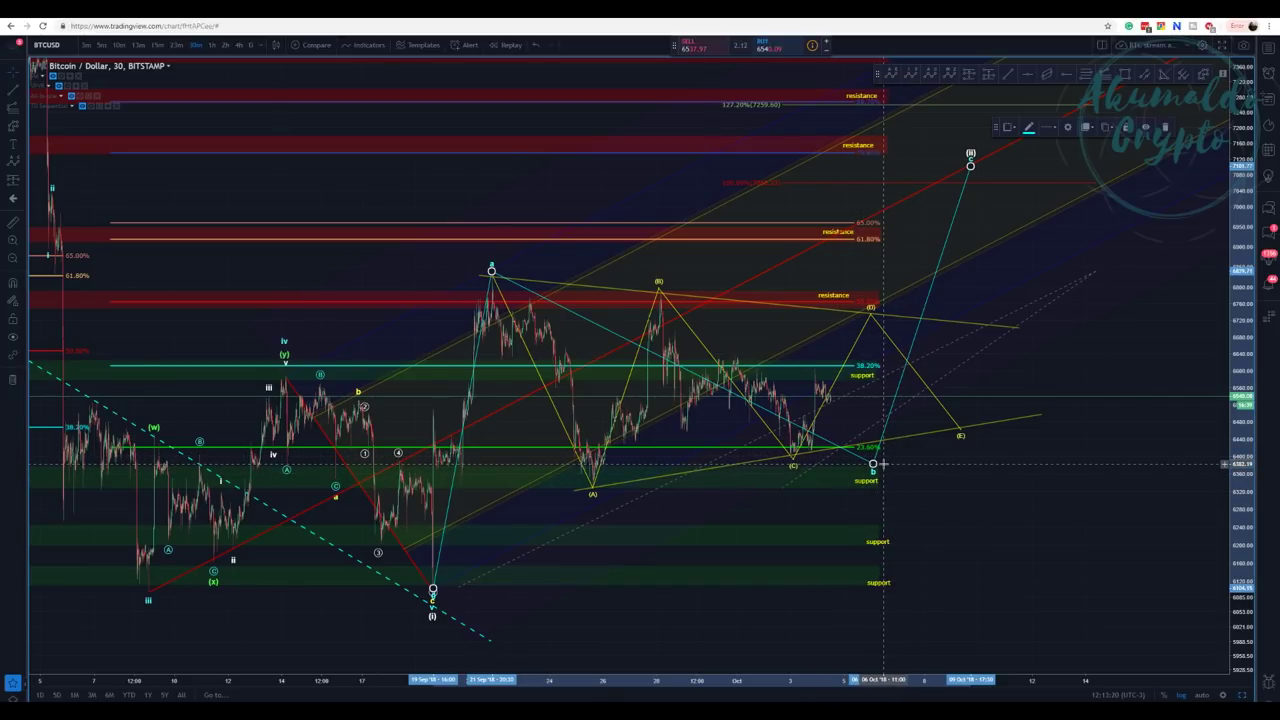
# On the 30-minute chart, move wave b to 8 October near 6,380 and adjust the triangle's (B) to about 6,797 and (D) to about 6,757
pyautogui.moveTo(875, 464); pyautogui.dragTo(932, 459)
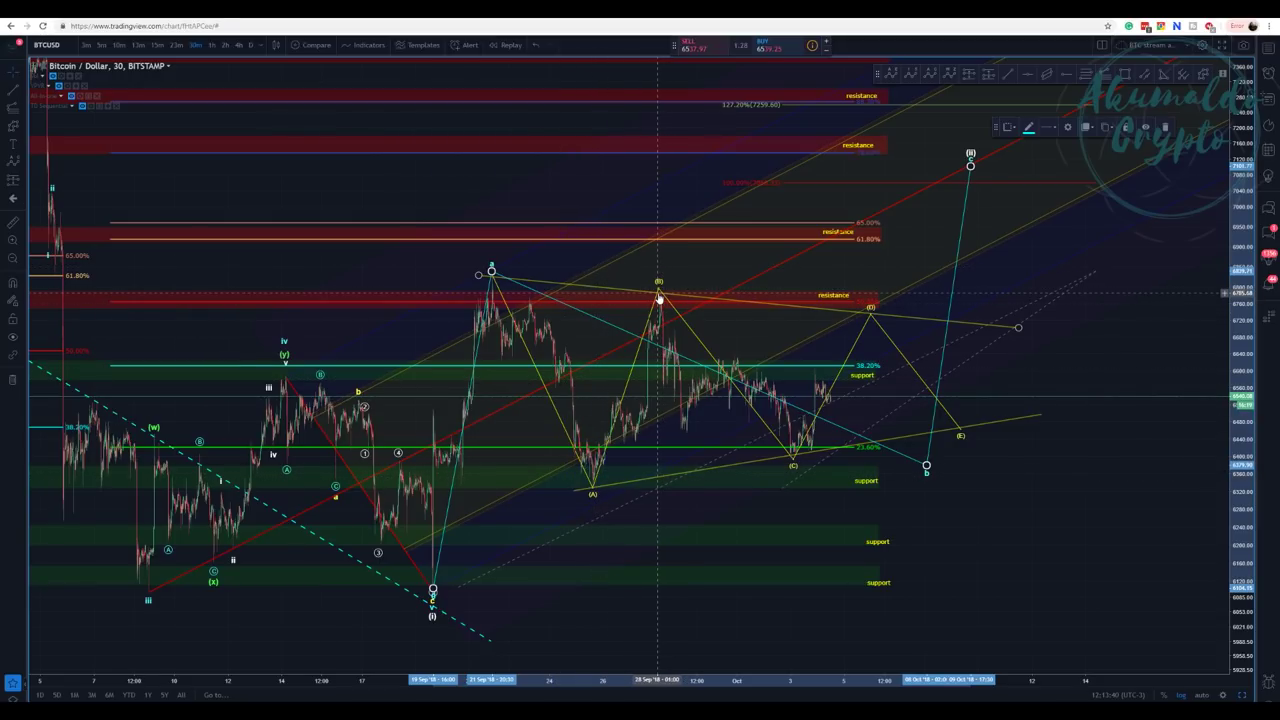
pyautogui.moveTo(658, 290); pyautogui.dragTo(663, 285)
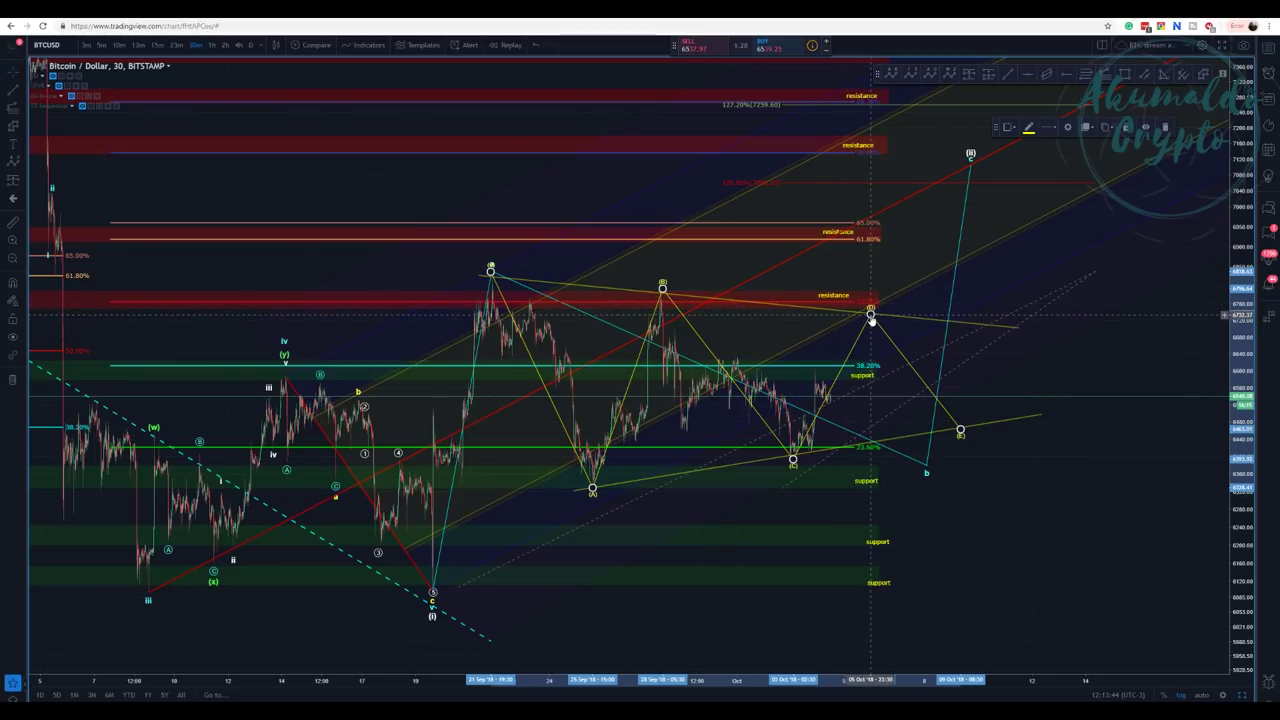
pyautogui.moveTo(871, 309); pyautogui.dragTo(867, 303)
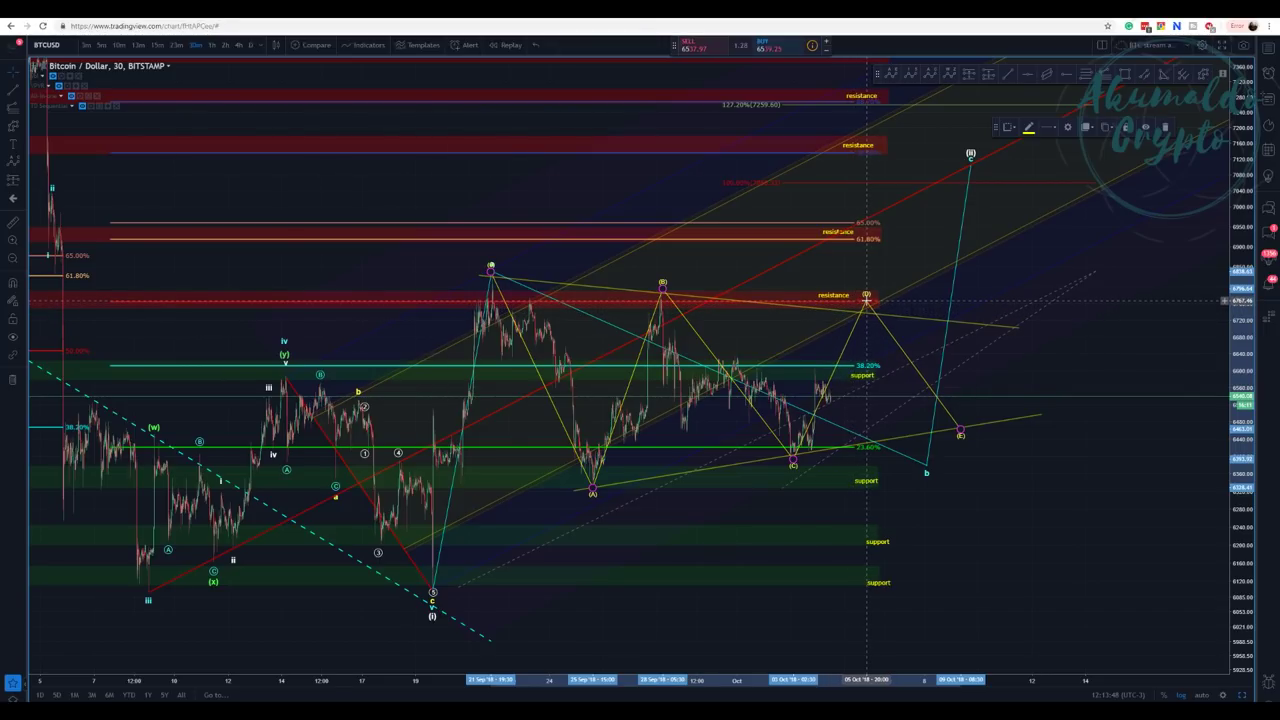
pyautogui.moveTo(866, 300); pyautogui.dragTo(867, 302)
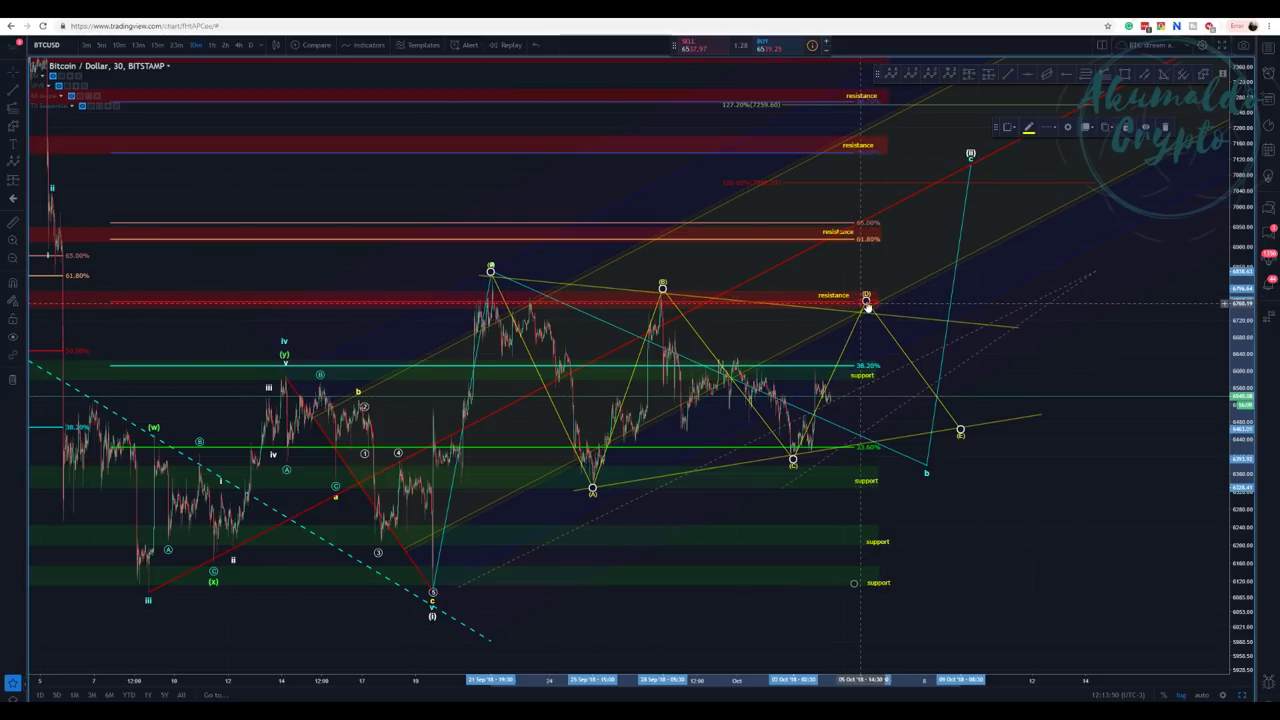
pyautogui.moveTo(868, 307); pyautogui.dragTo(873, 306)
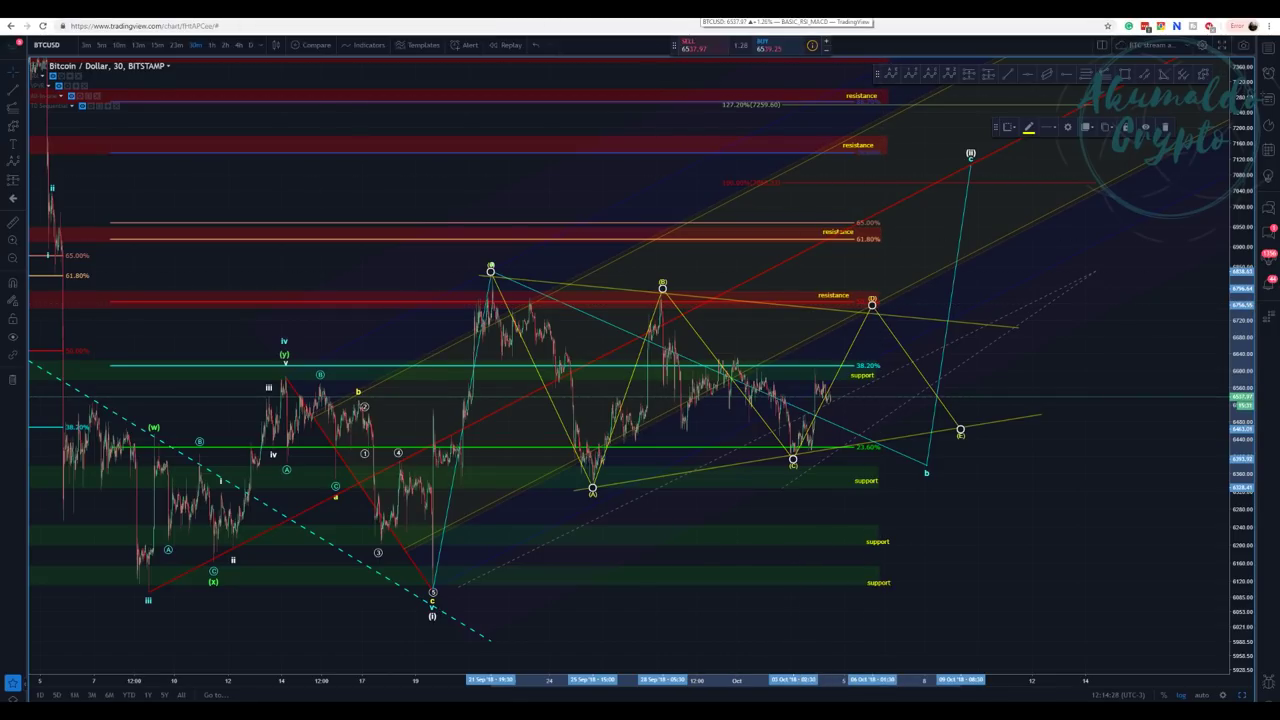
# On the daily chart, move the wave ii point just above the descending yellow trendline, at about 7,200 on 5 October
pyautogui.hotkey('ctrl', 'Tab')
pyautogui.scroll(2, 787, 346)
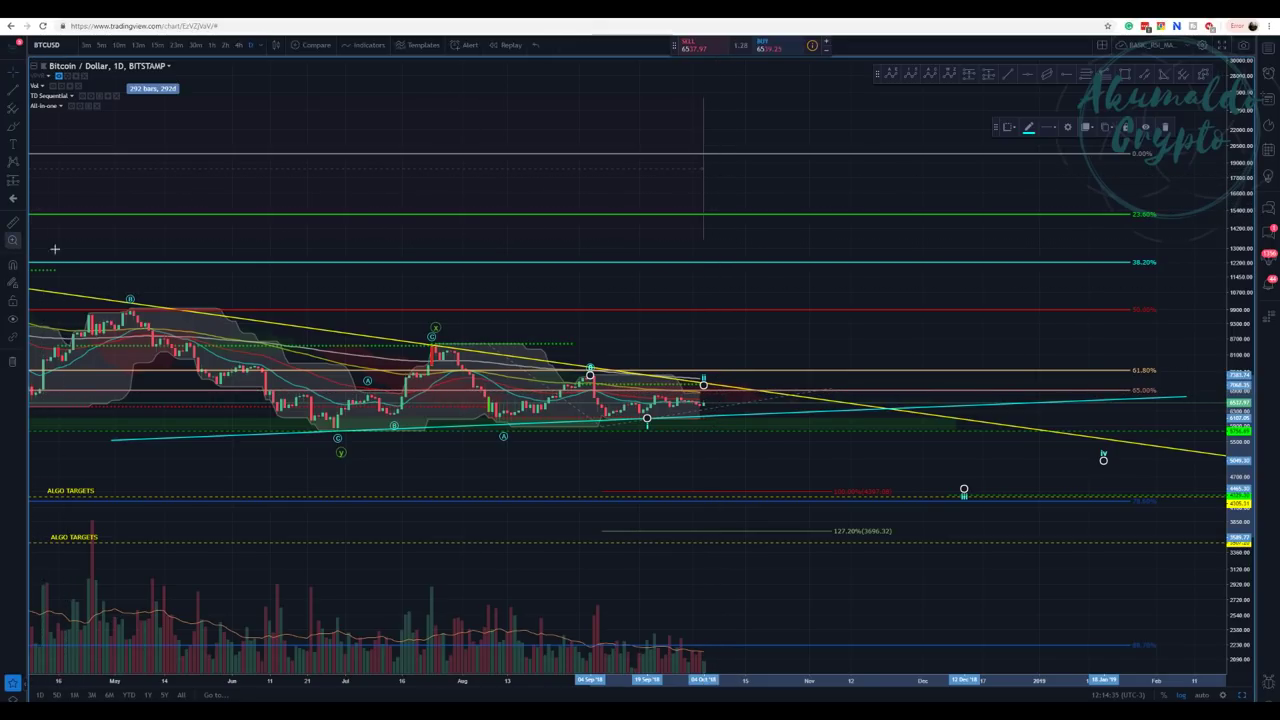
pyautogui.click(769, 487)
pyautogui.scroll(-6, 591, 538)
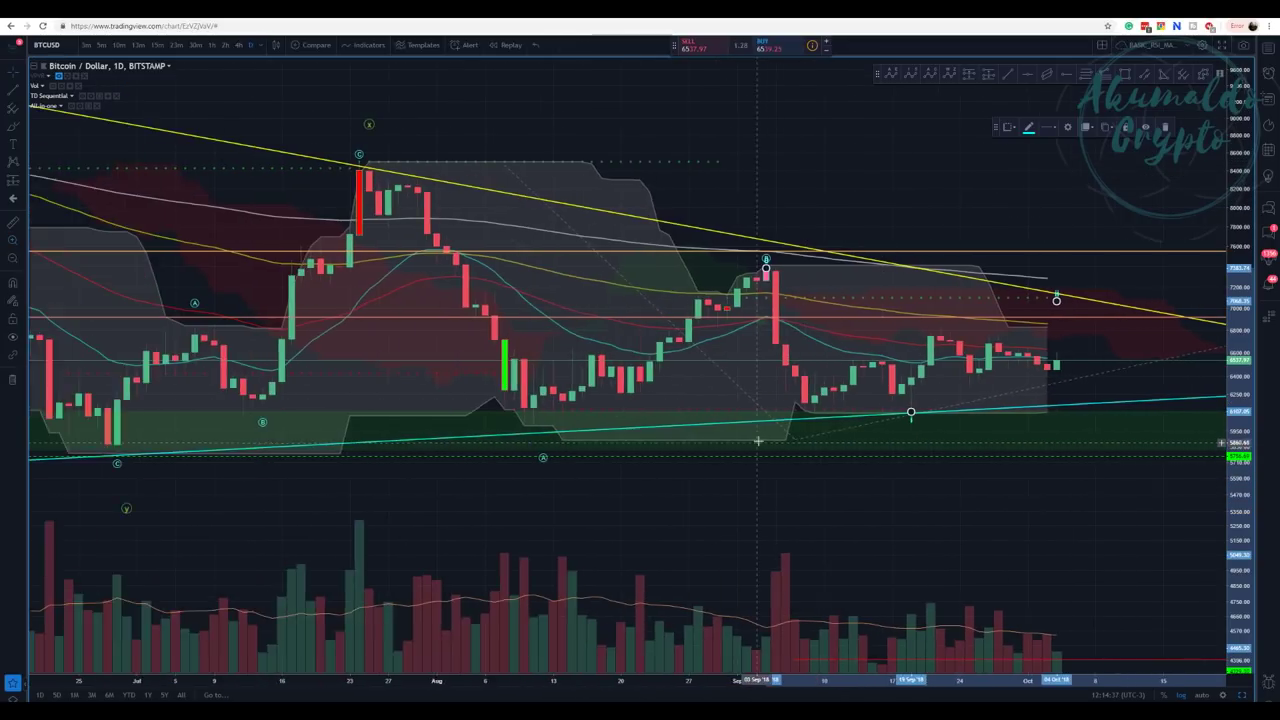
pyautogui.scroll(-3, 591, 538)
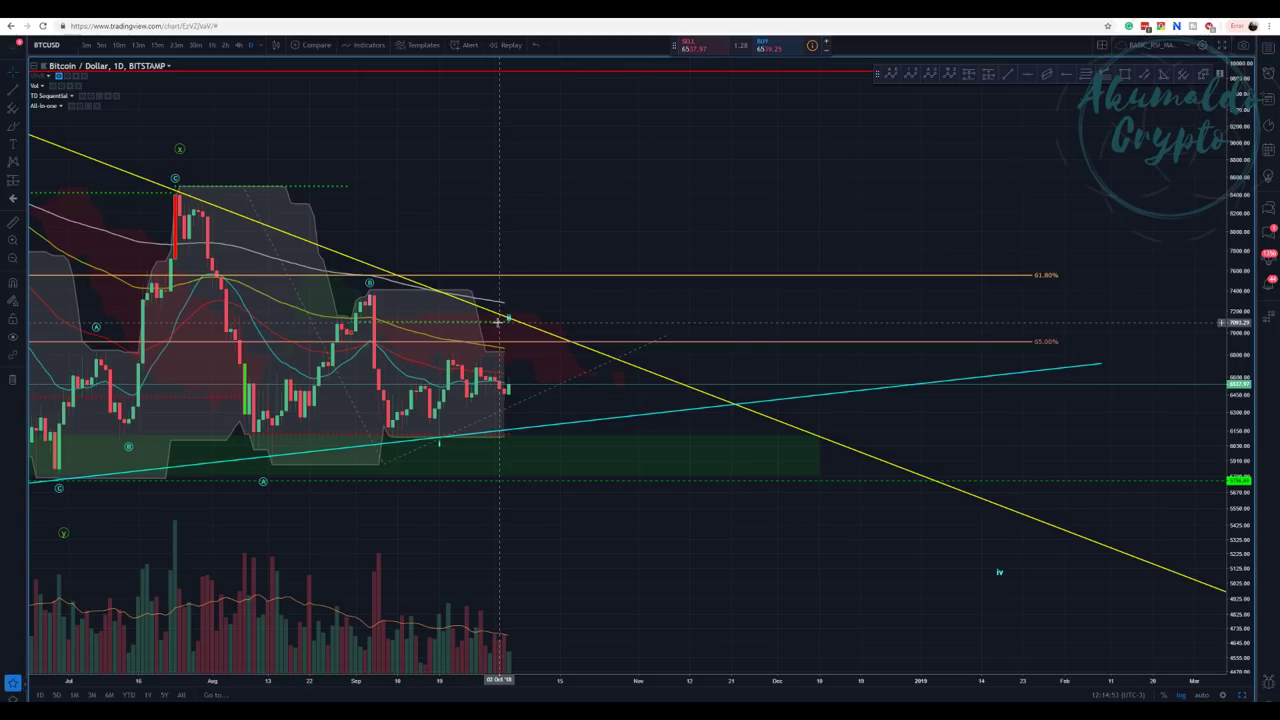
pyautogui.click(506, 310)
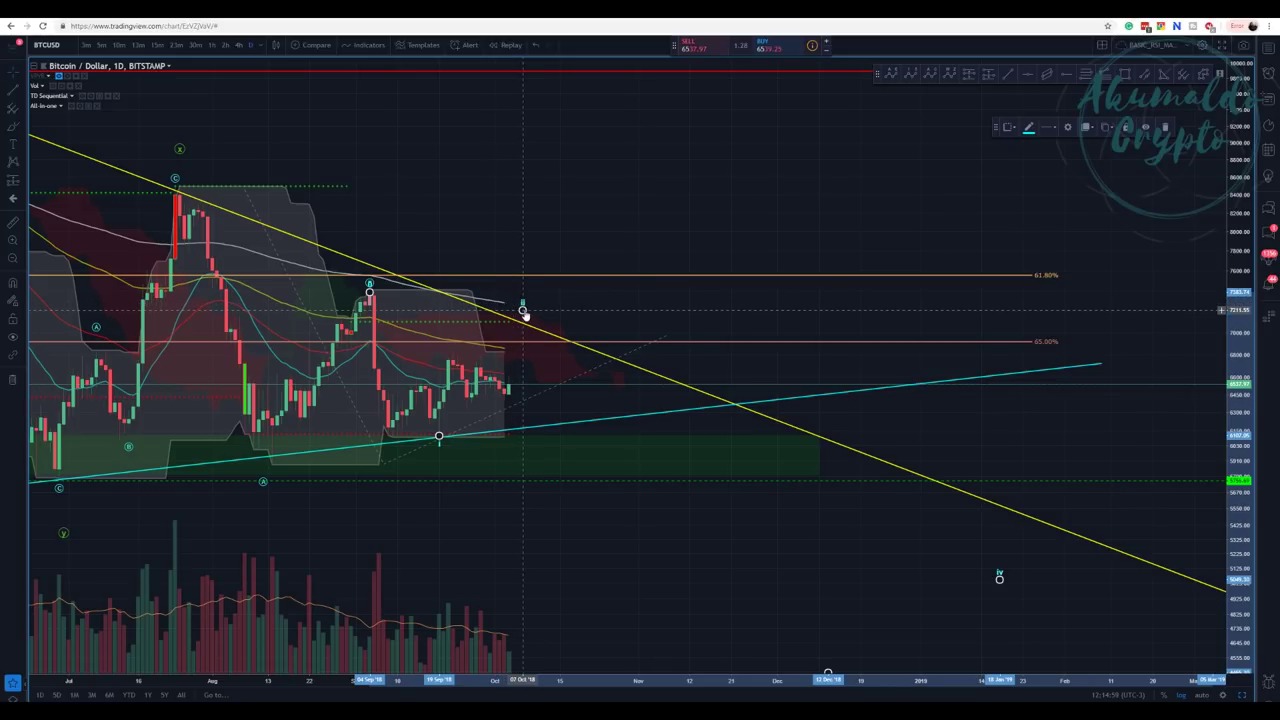
pyautogui.moveTo(522, 307); pyautogui.dragTo(512, 310)
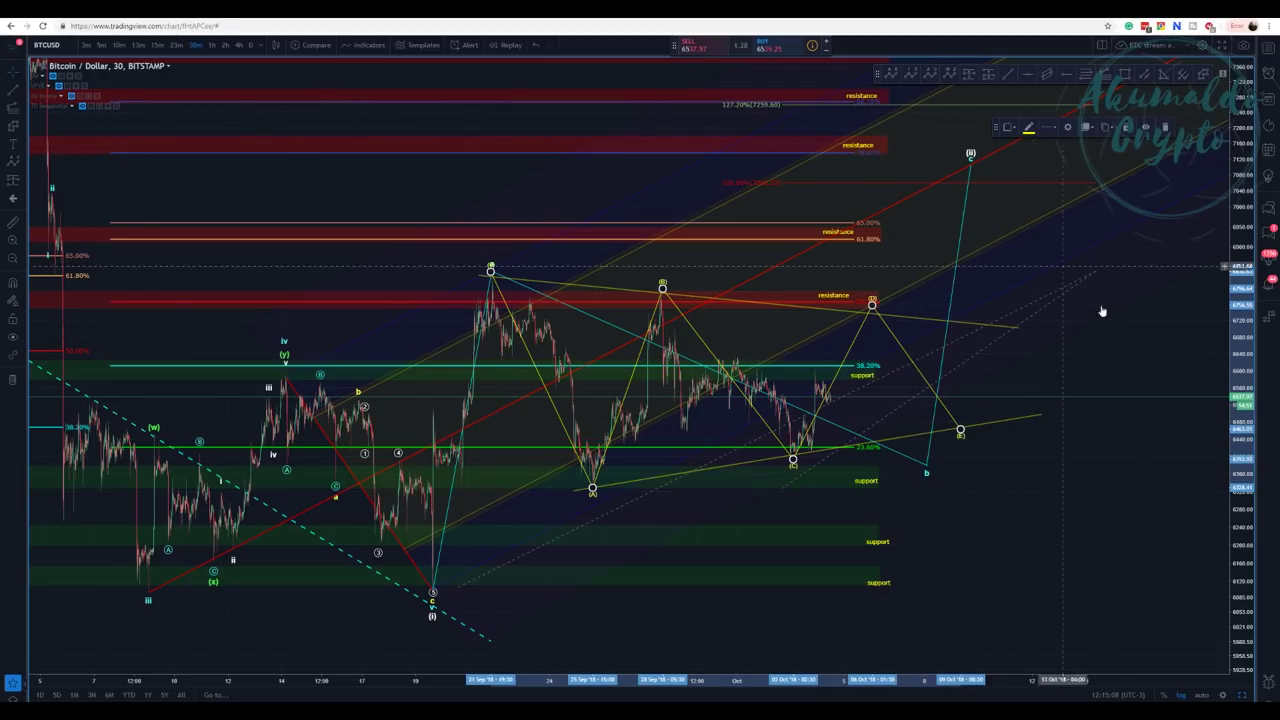
# On the 30-minute chart, move the end of wave c and its (ii) label up to the 127.20% extension at 7259.60
pyautogui.moveTo(1017, 199); pyautogui.dragTo(926, 224)
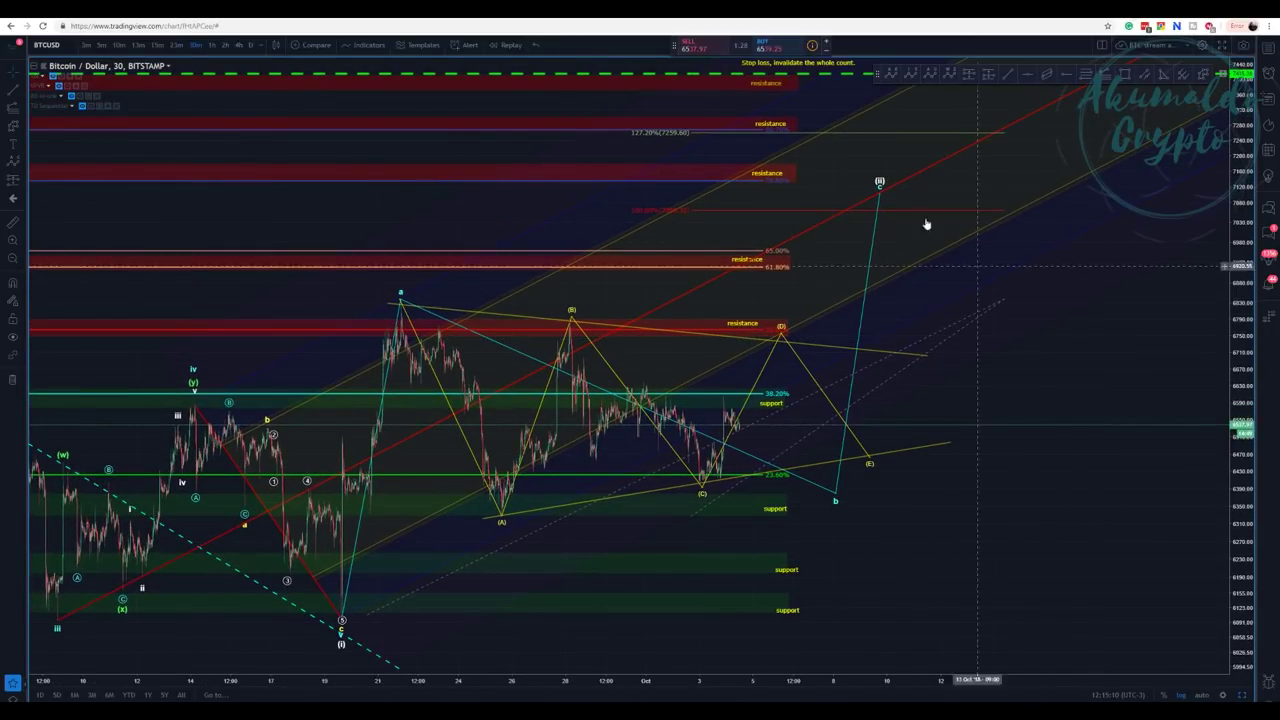
pyautogui.click(880, 195)
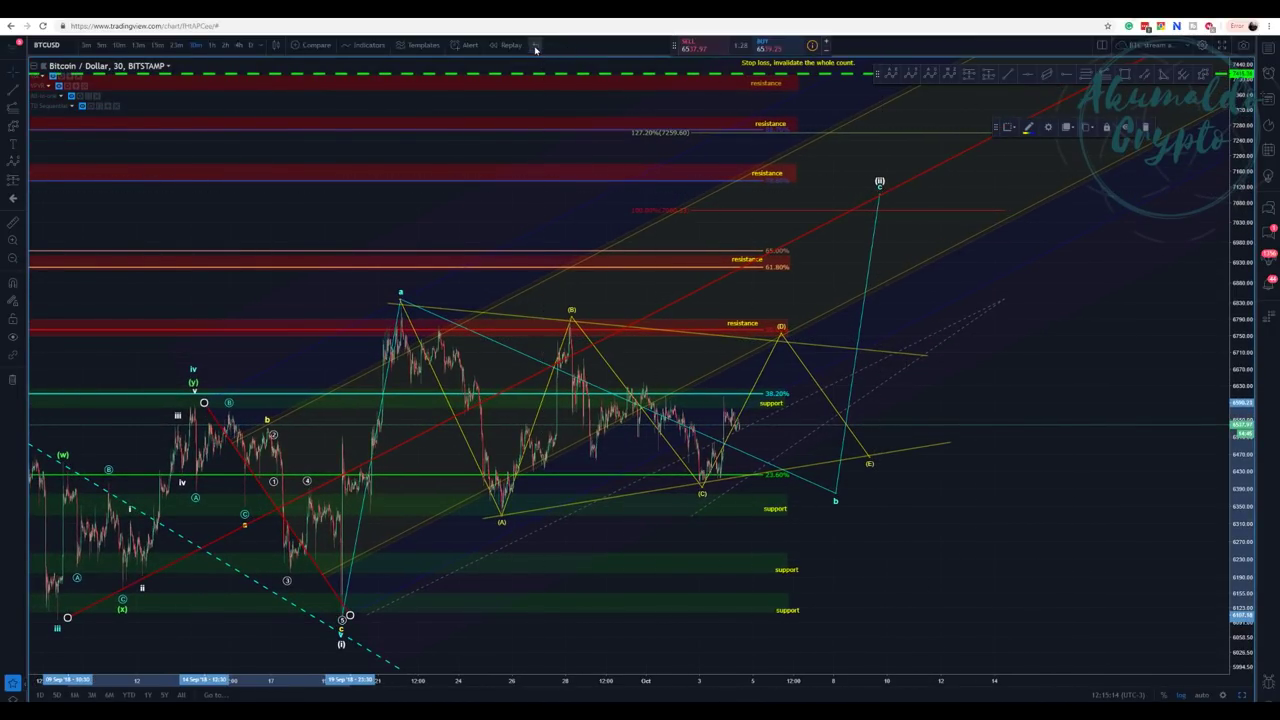
pyautogui.moveTo(880, 185)
pyautogui.mouseDown()
pyautogui.moveTo(948, 176)
pyautogui.moveTo(983, 133)
pyautogui.mouseUp()
pyautogui.moveTo(880, 180); pyautogui.dragTo(983, 130)
pyautogui.click(1150, 386)
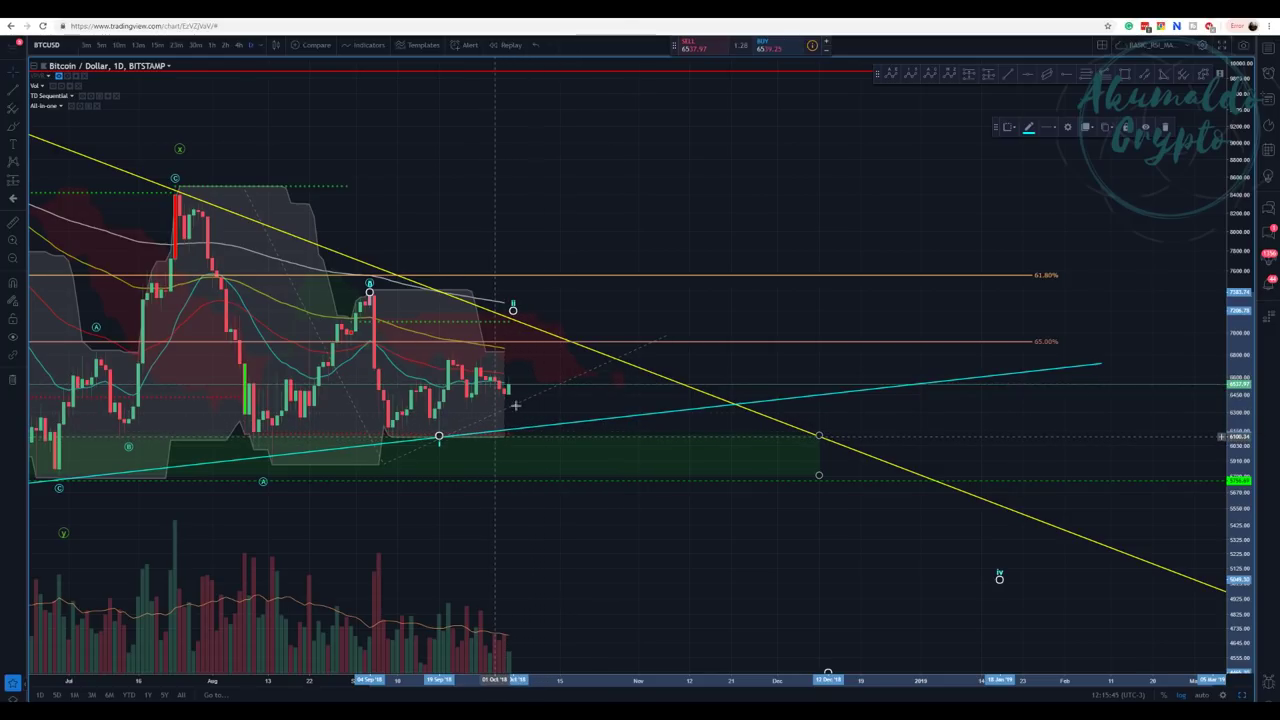
# On the daily chart, draw a rising yellow trendline from the 7 September low near 6,120 to the descending trendline at about 6,763 on 28 October
pyautogui.click(385, 437)
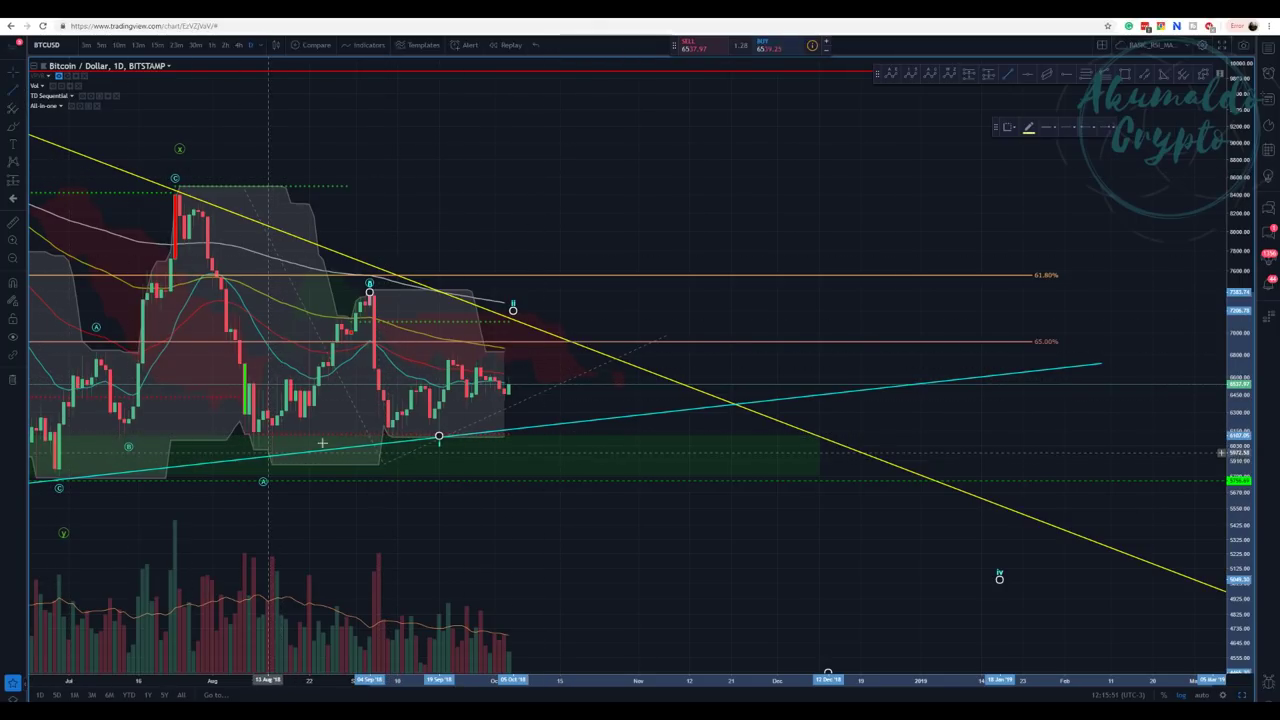
pyautogui.click(388, 432)
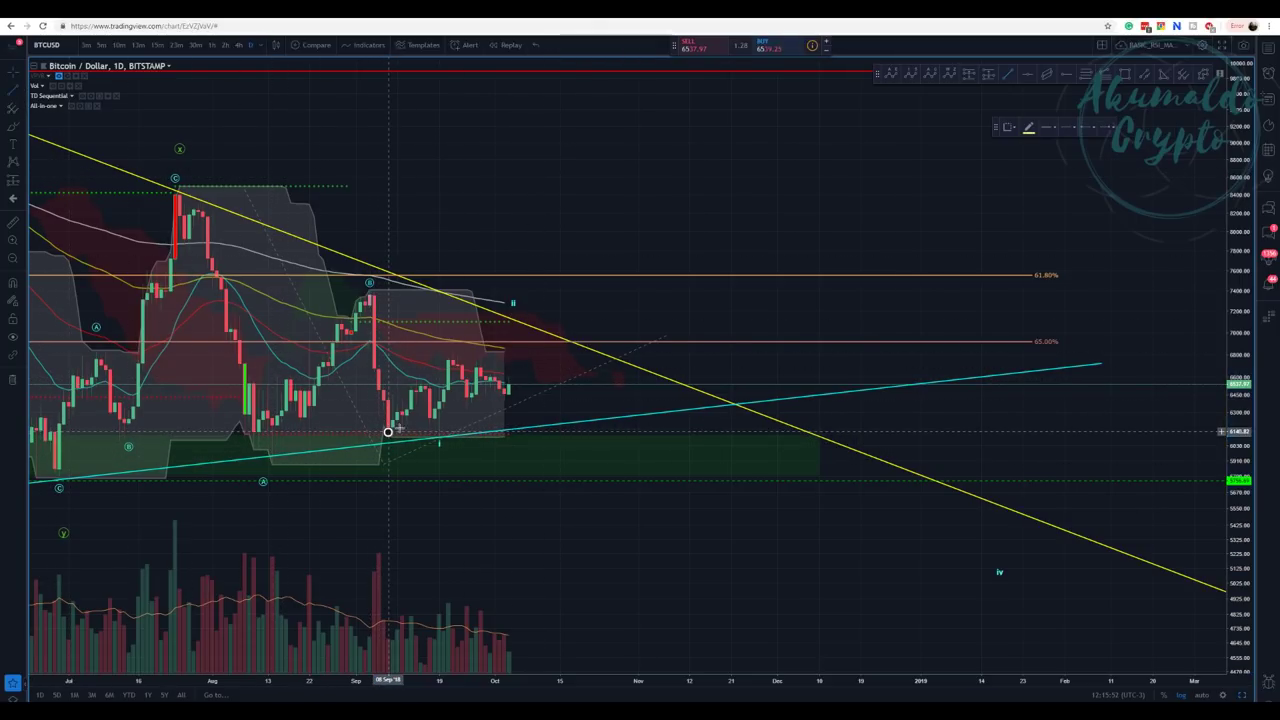
pyautogui.click(619, 358)
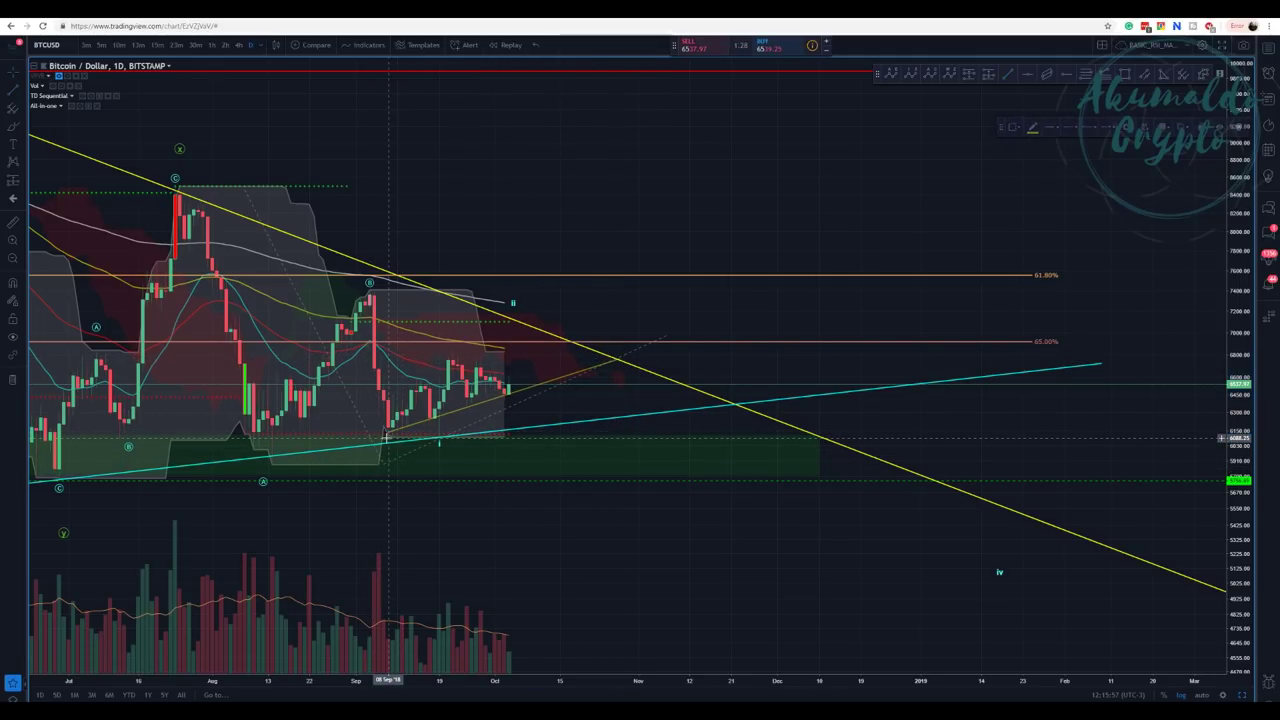
pyautogui.moveTo(403, 430); pyautogui.dragTo(395, 443)
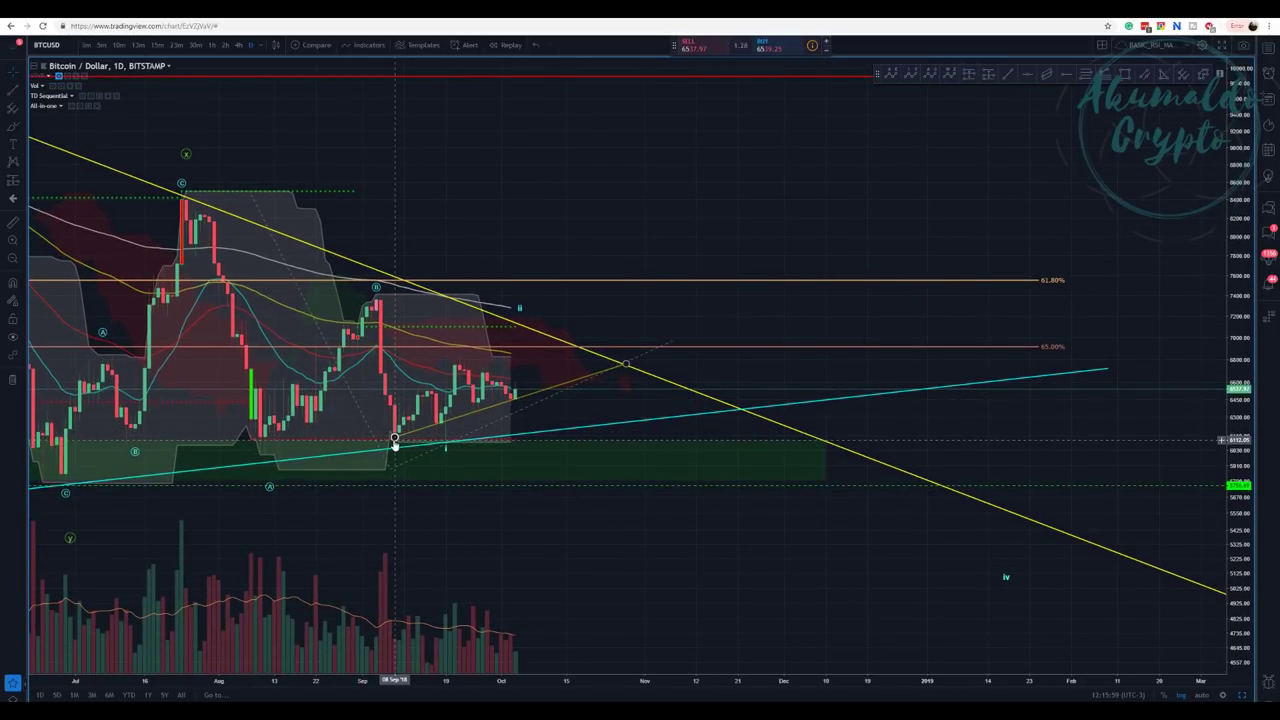
pyautogui.click(395, 442)
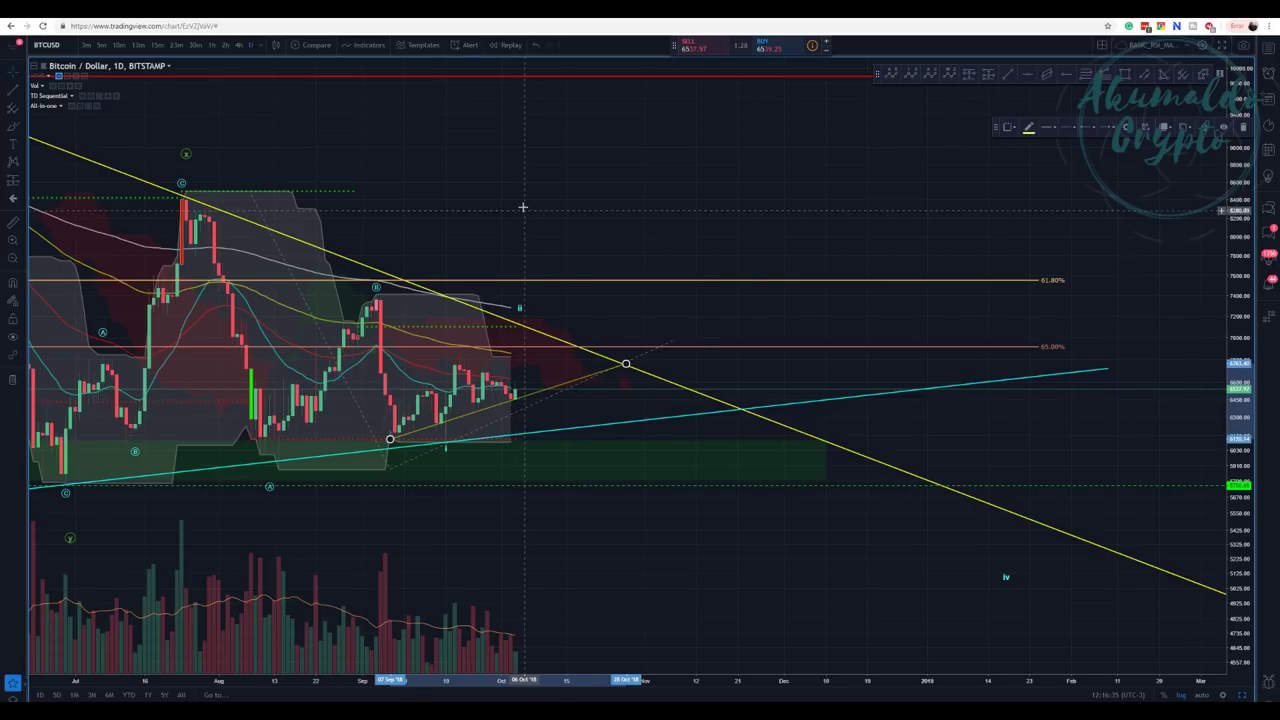
# Examine the latest daily candles against the short rising trendline, the moving averages and the green support zone
pyautogui.scroll(-2, 520, 206)
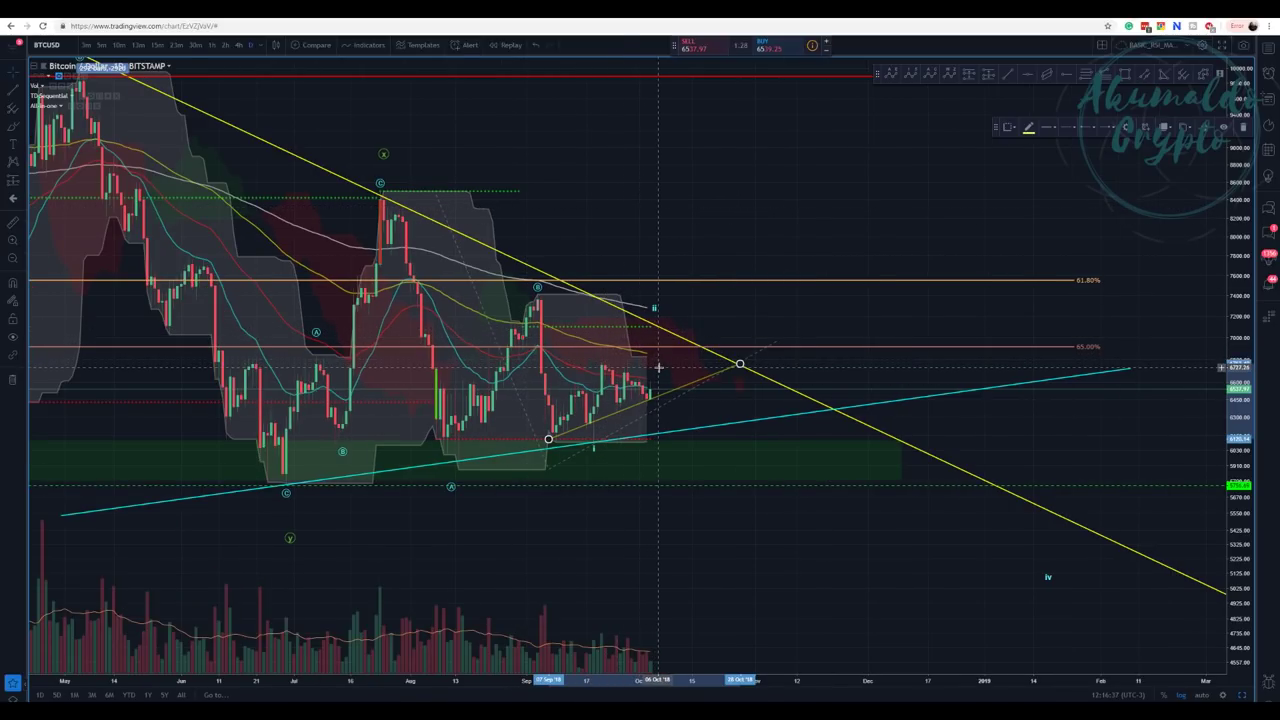
pyautogui.scroll(2, 617, 328)
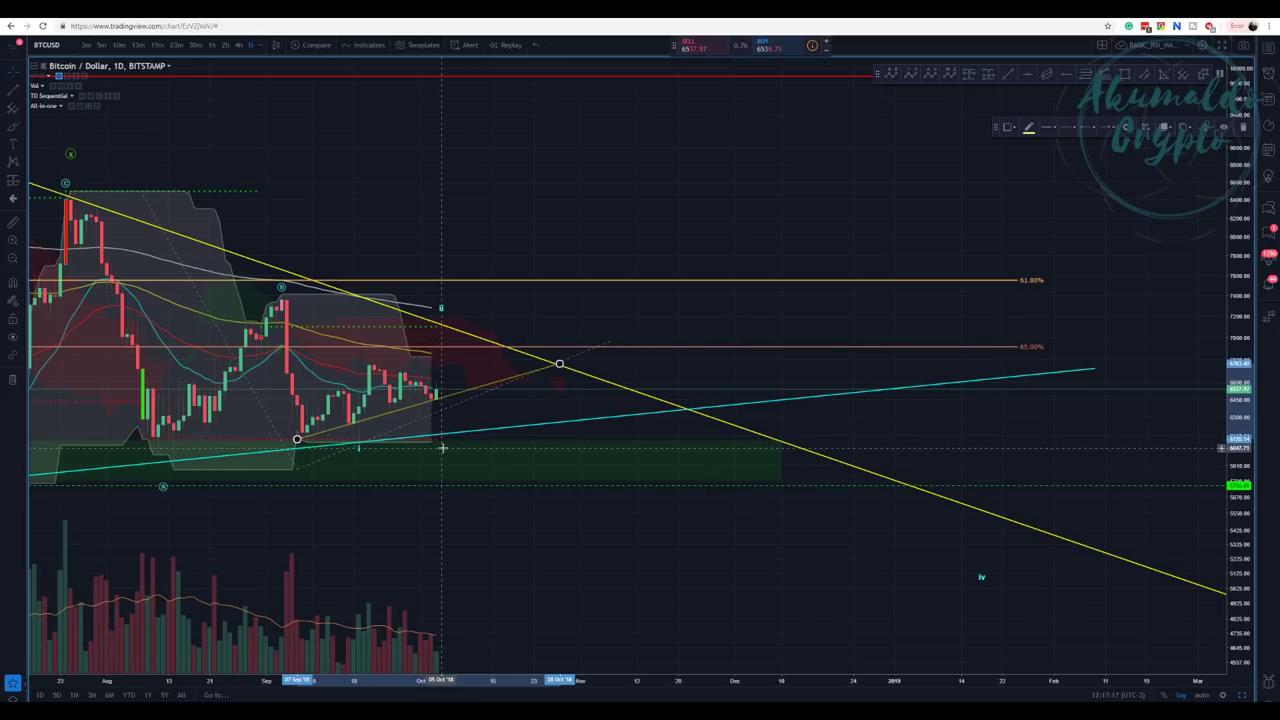
pyautogui.scroll(-3, 535, 430)
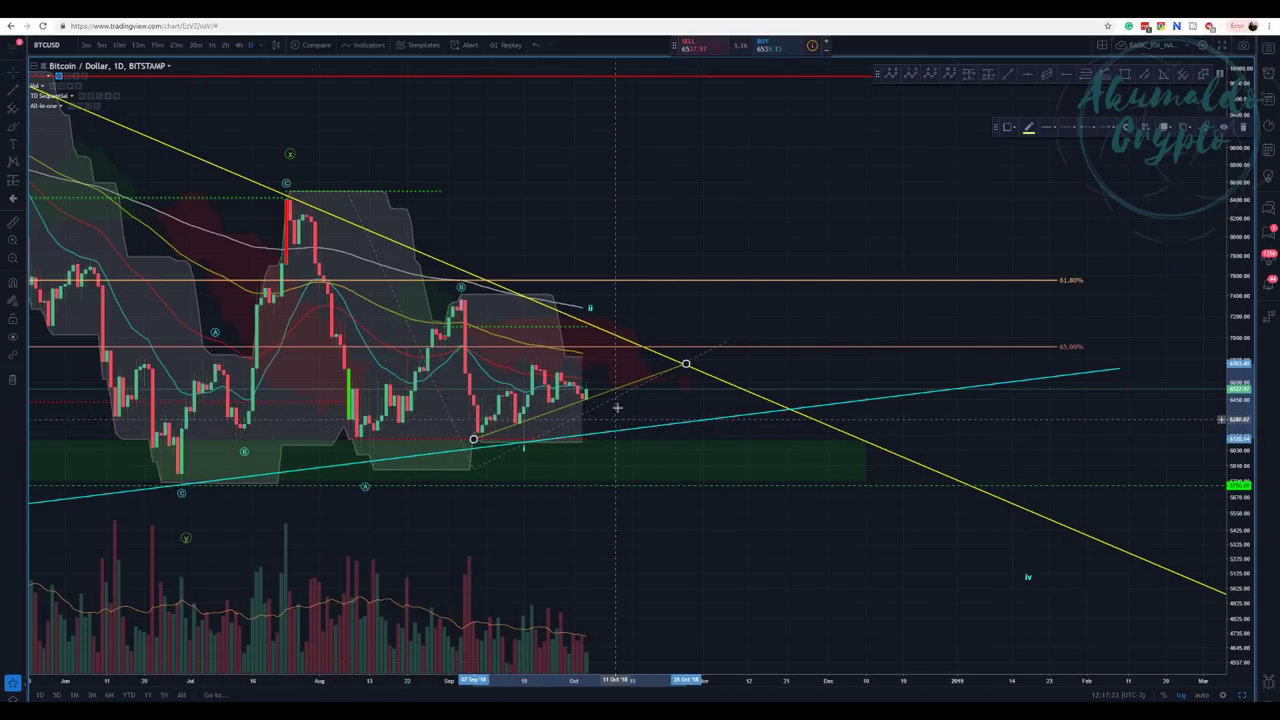
pyautogui.scroll(-2, 660, 260)
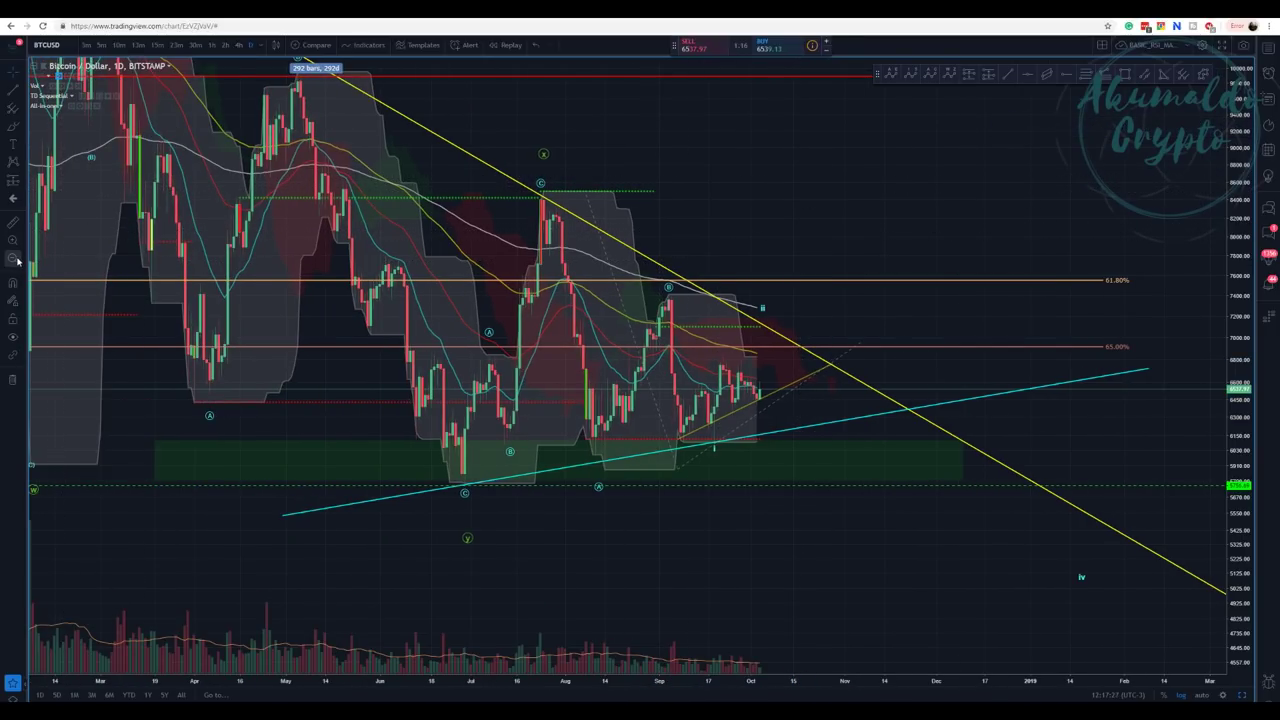
# Hide the TD Sequential indicator on the daily Bitcoin chart, and switch to the 6-hour Bitfinex chart
pyautogui.scroll(-5, 543, 240)
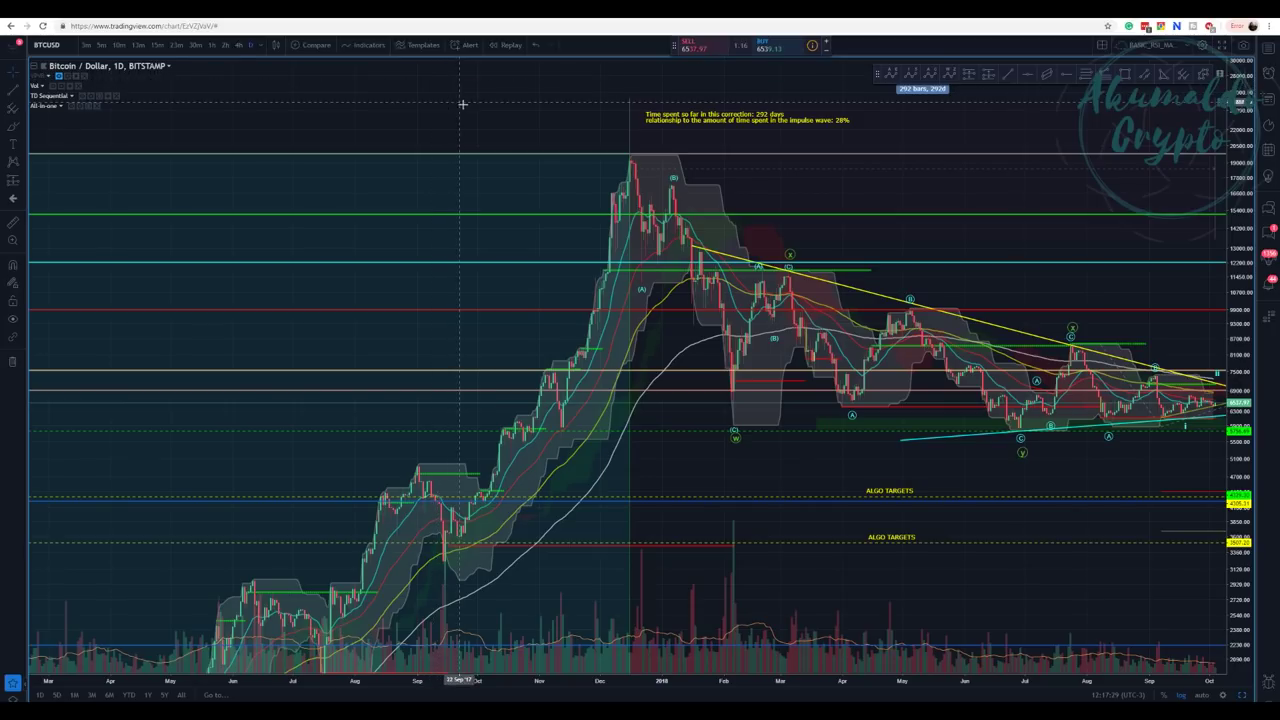
pyautogui.hscroll(5, 704, 318)
pyautogui.hscroll(3, 1019, 118)
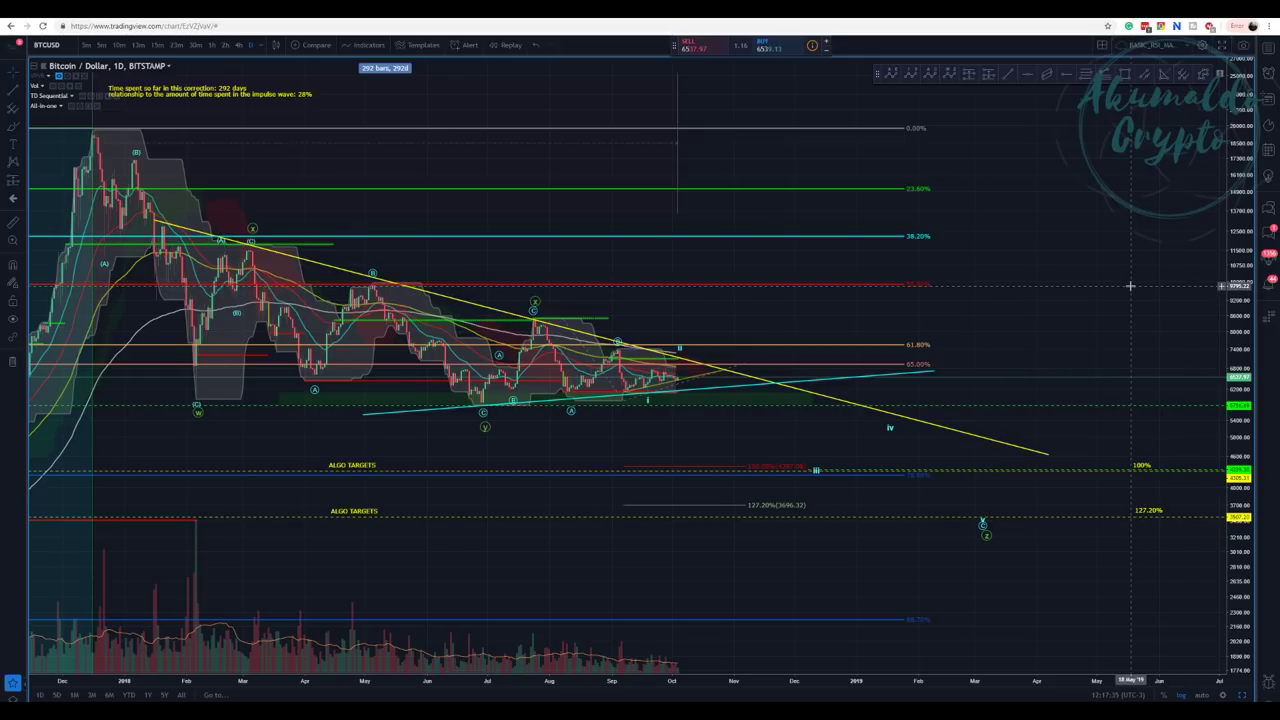
pyautogui.click(85, 97)
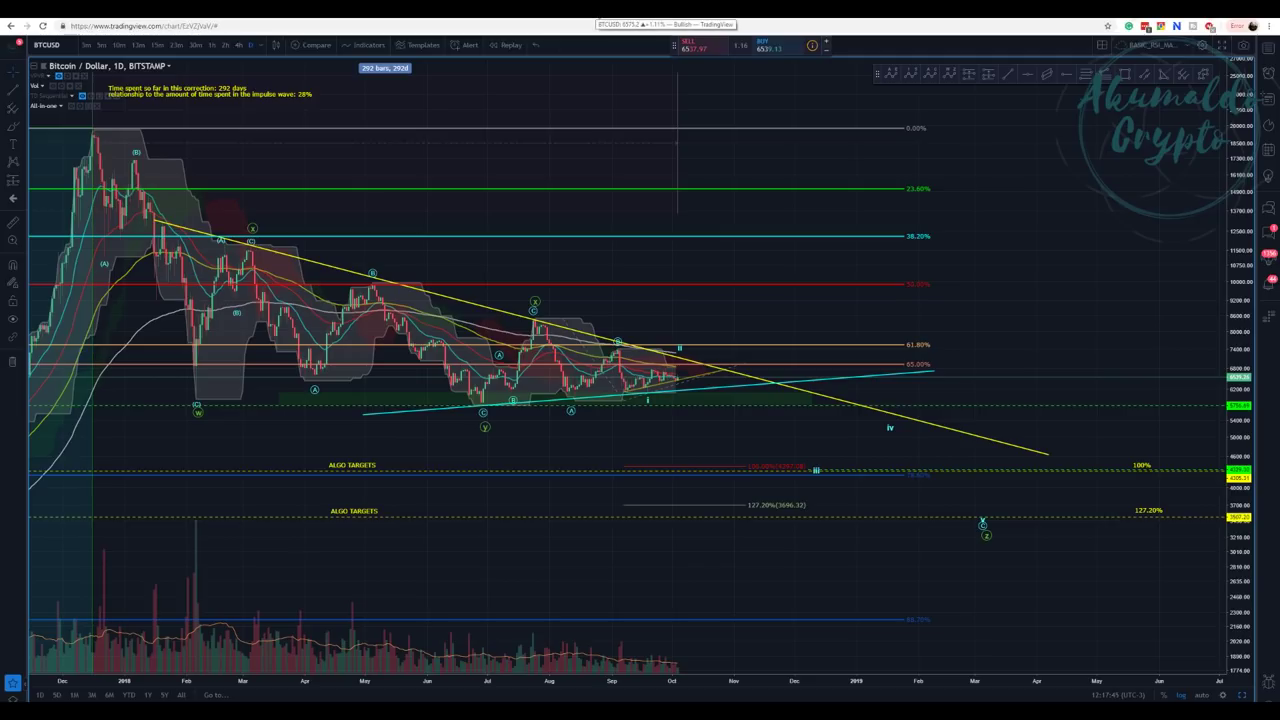
pyautogui.click(525, 12)
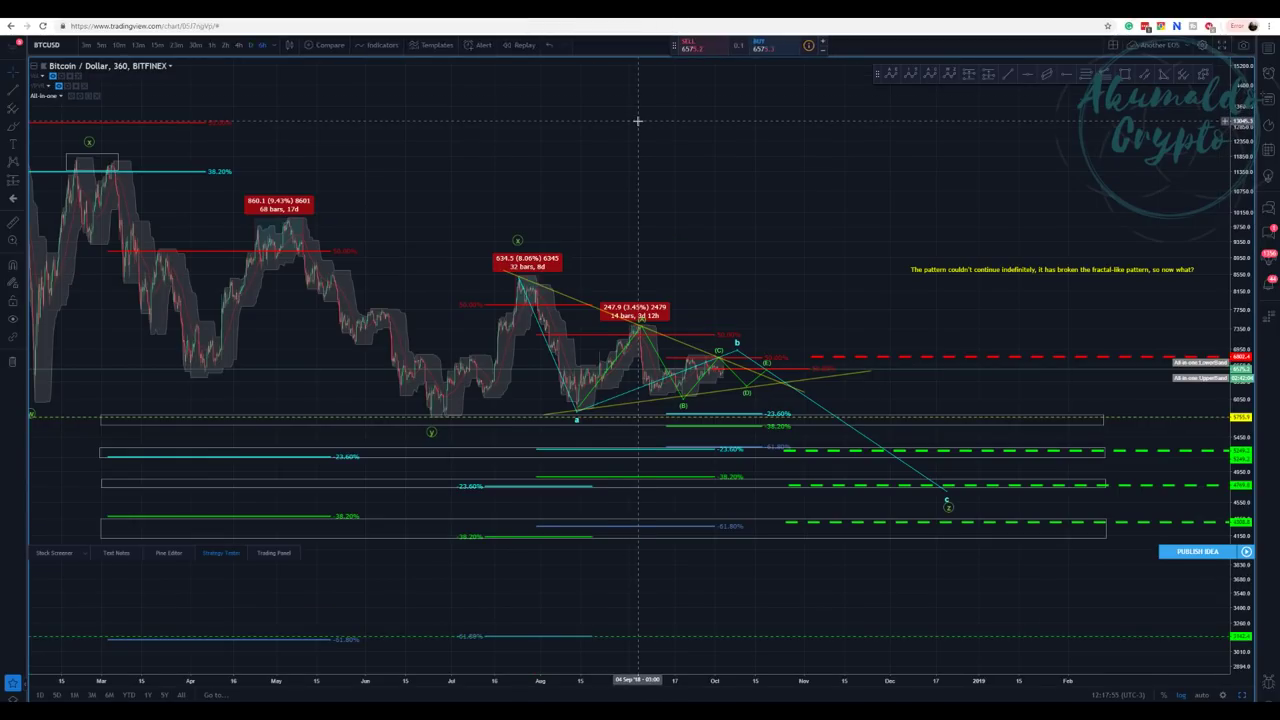
# On the 30-minute Bitstamp chart, move the wave b point to about 6,410 on 10 October, beyond the end of wave (E)
pyautogui.hotkey('ctrl', 'Tab')
pyautogui.hotkey('ctrl', 'Tab')
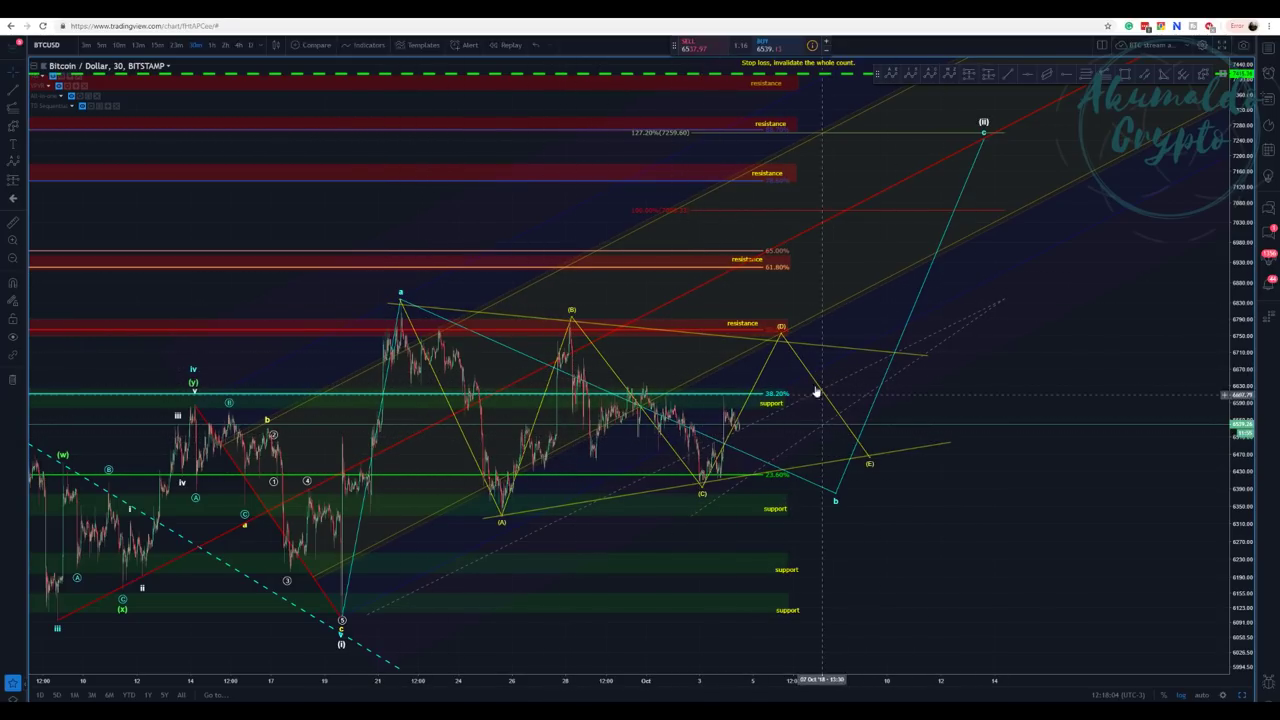
pyautogui.moveTo(835, 496); pyautogui.dragTo(890, 481)
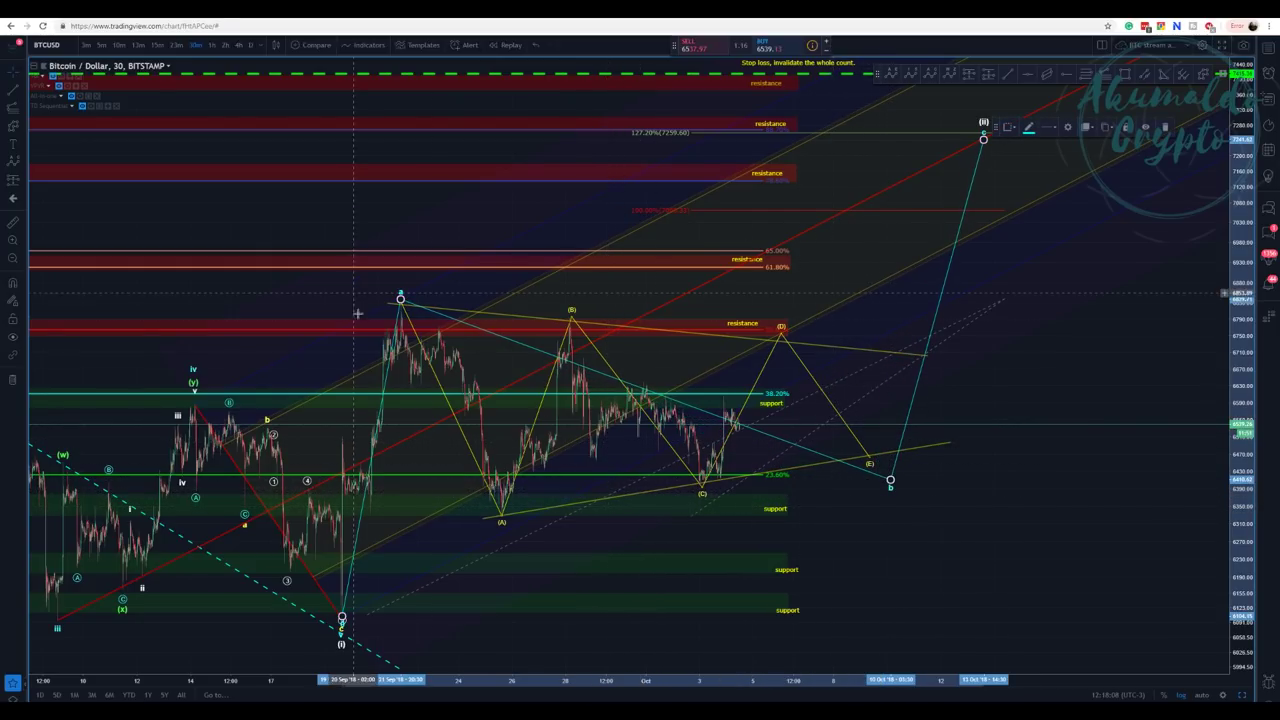